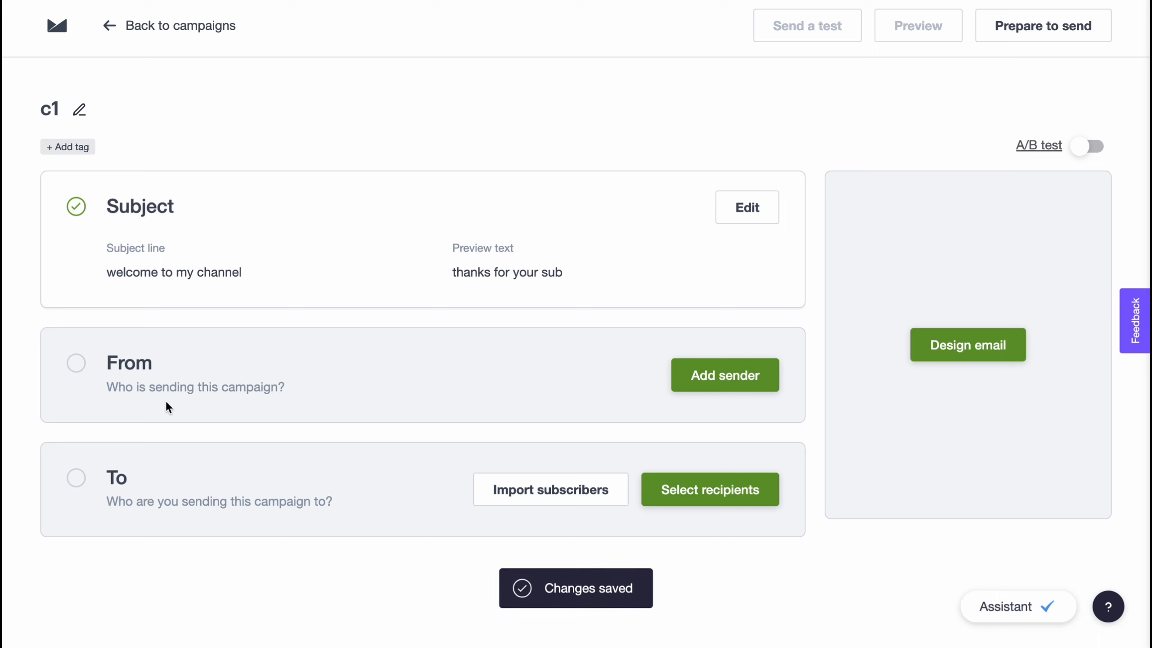
Add the campaign sender by filling in the sender's email address, and save the From details.
click(698, 374)
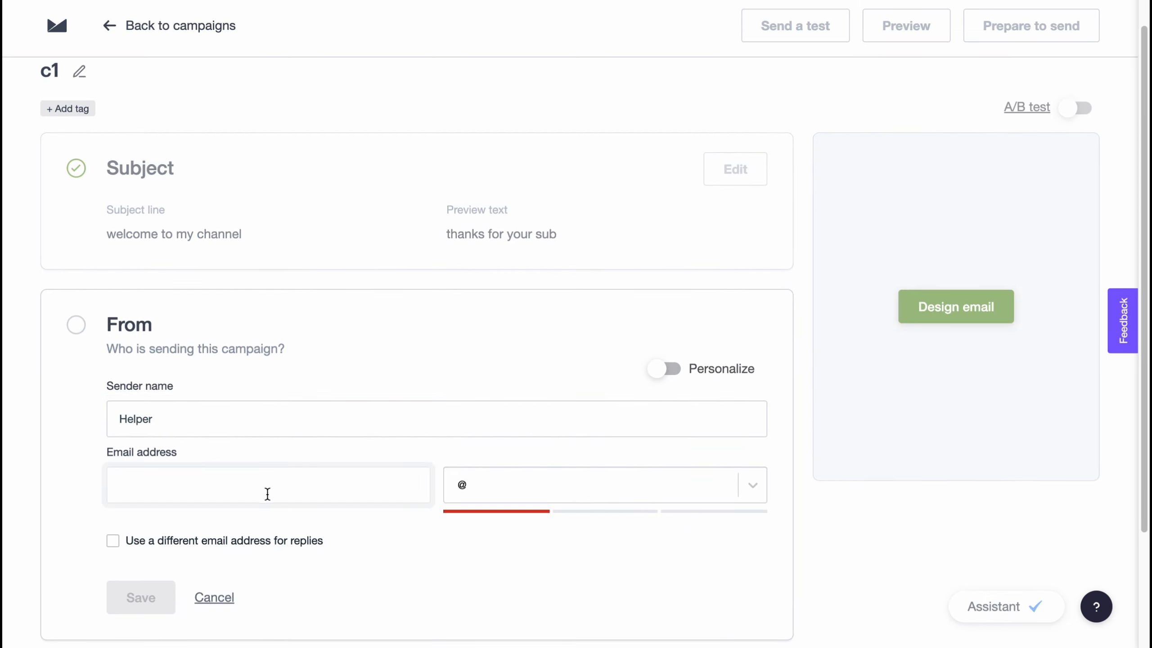
click(273, 485)
scroll(644, 494, down, 1)
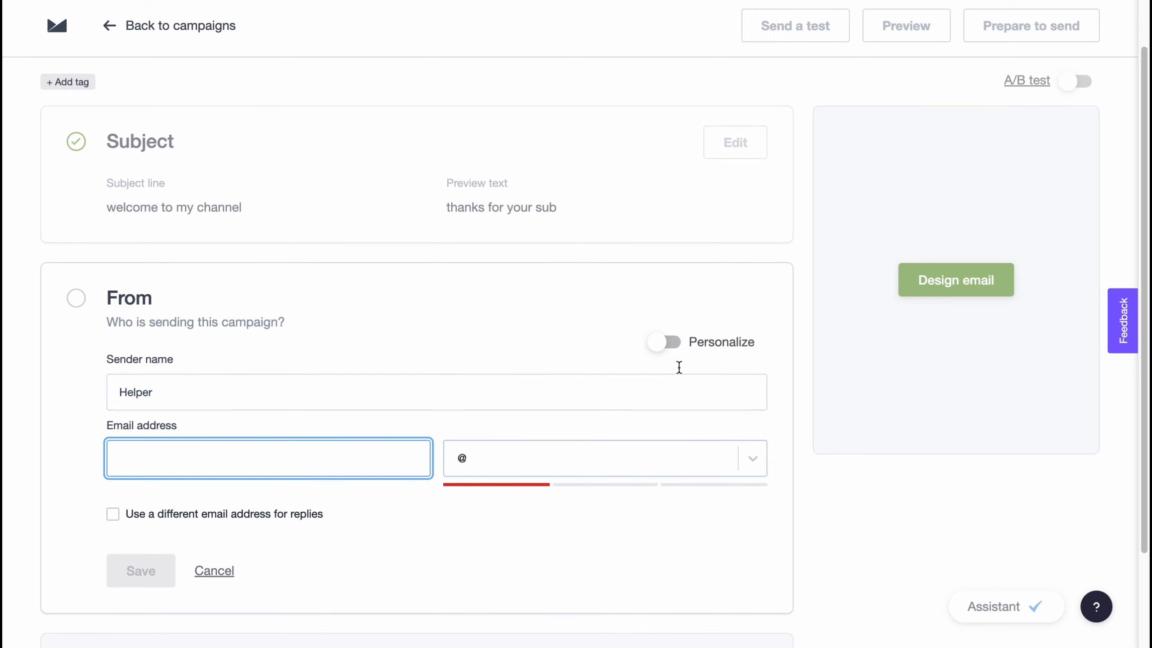
scroll(186, 463, down, 3)
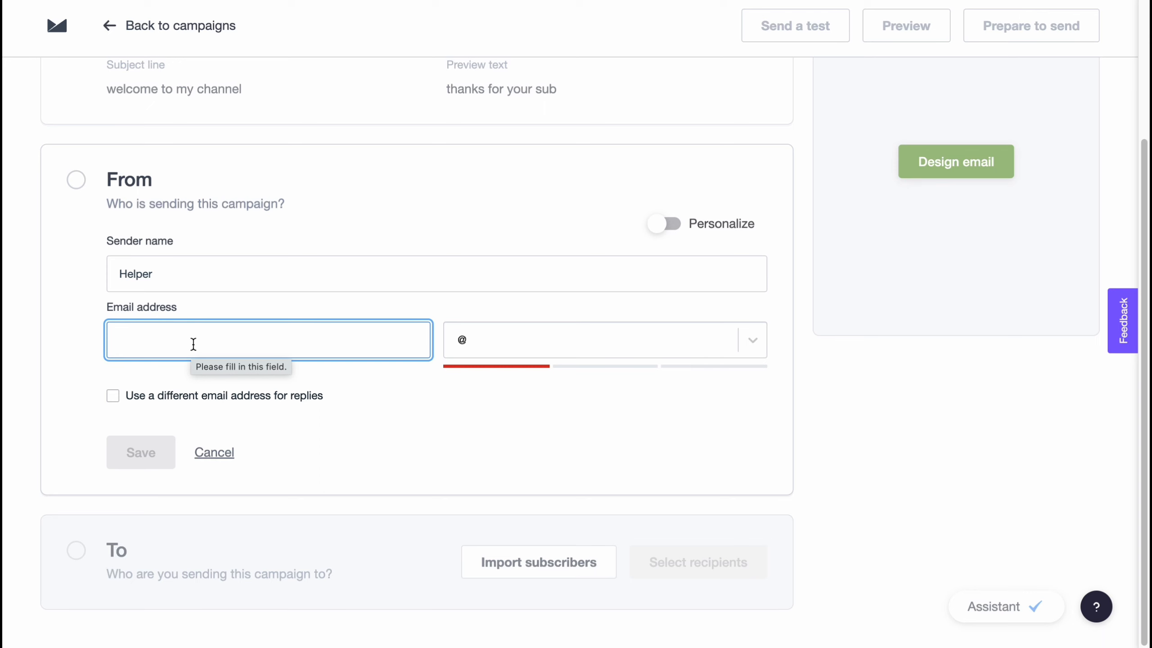
key(ctrl+v)
click(140, 453)
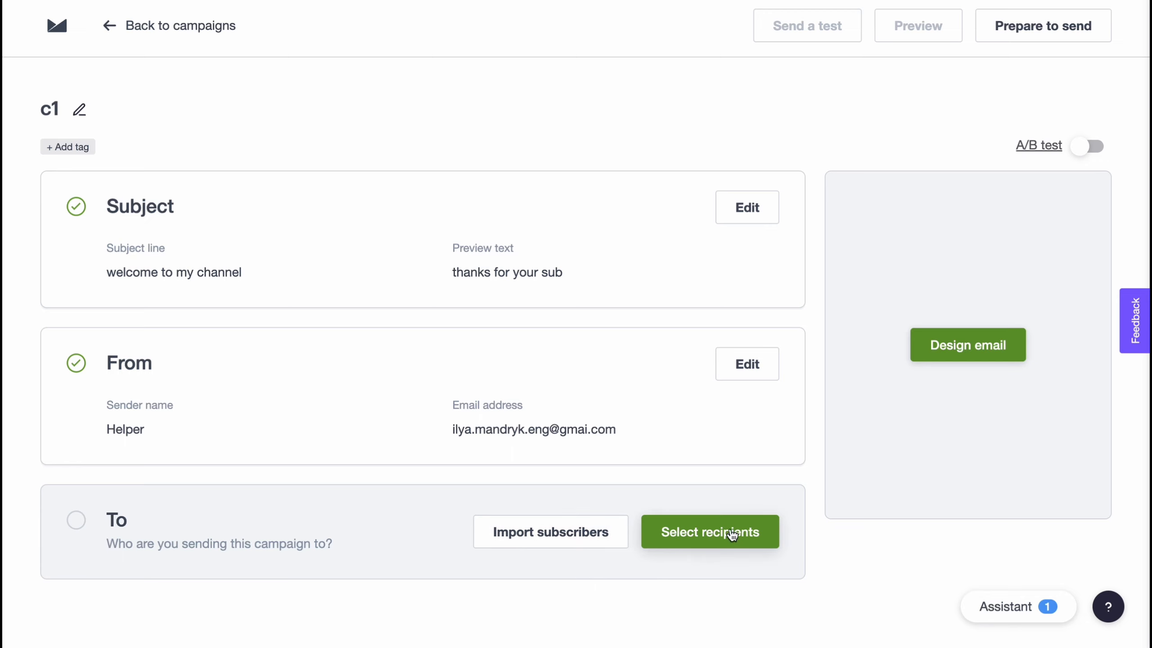
Select My First List as the campaign's recipients and save the selection.
click(700, 540)
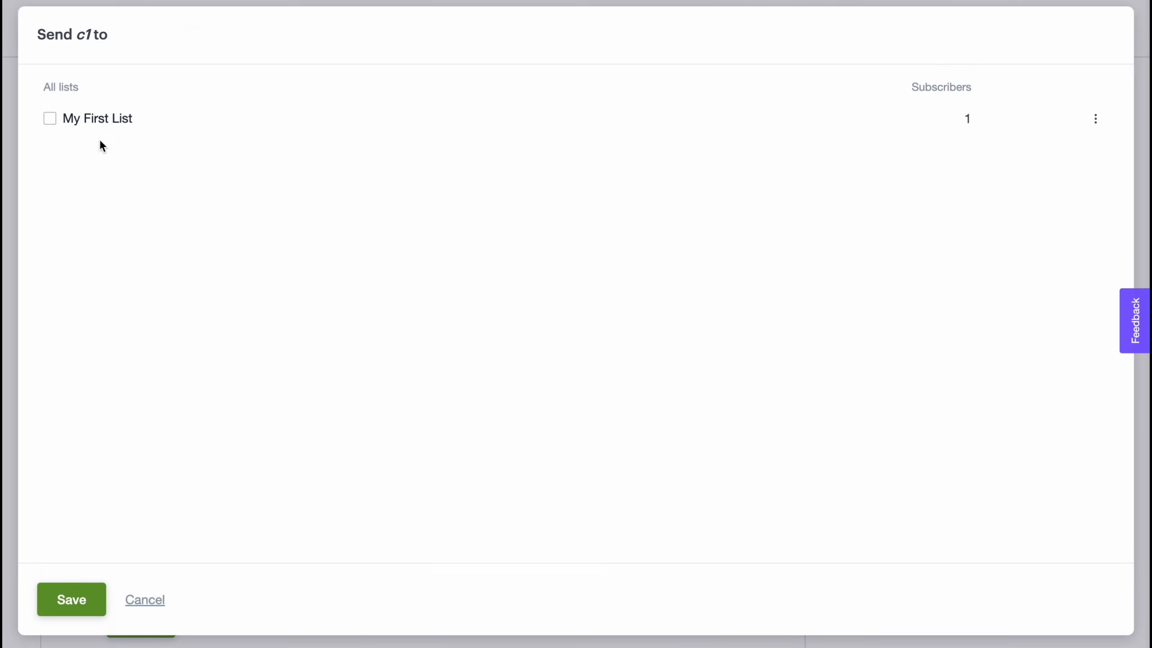
click(50, 119)
click(73, 600)
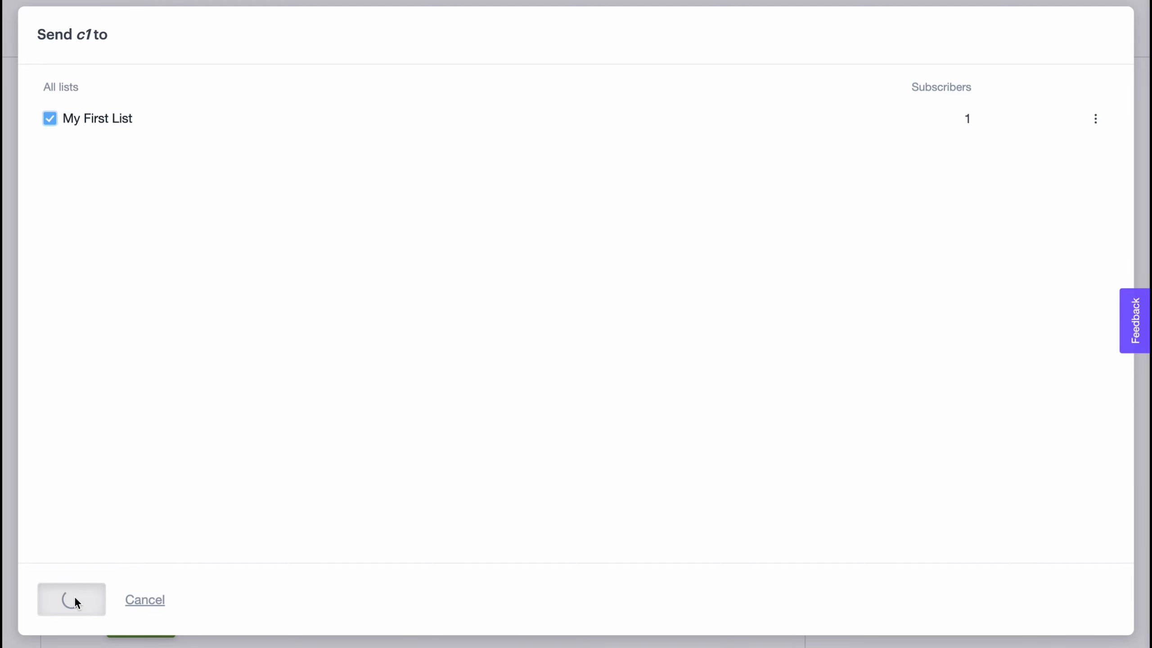
scroll(508, 411, down, 2)
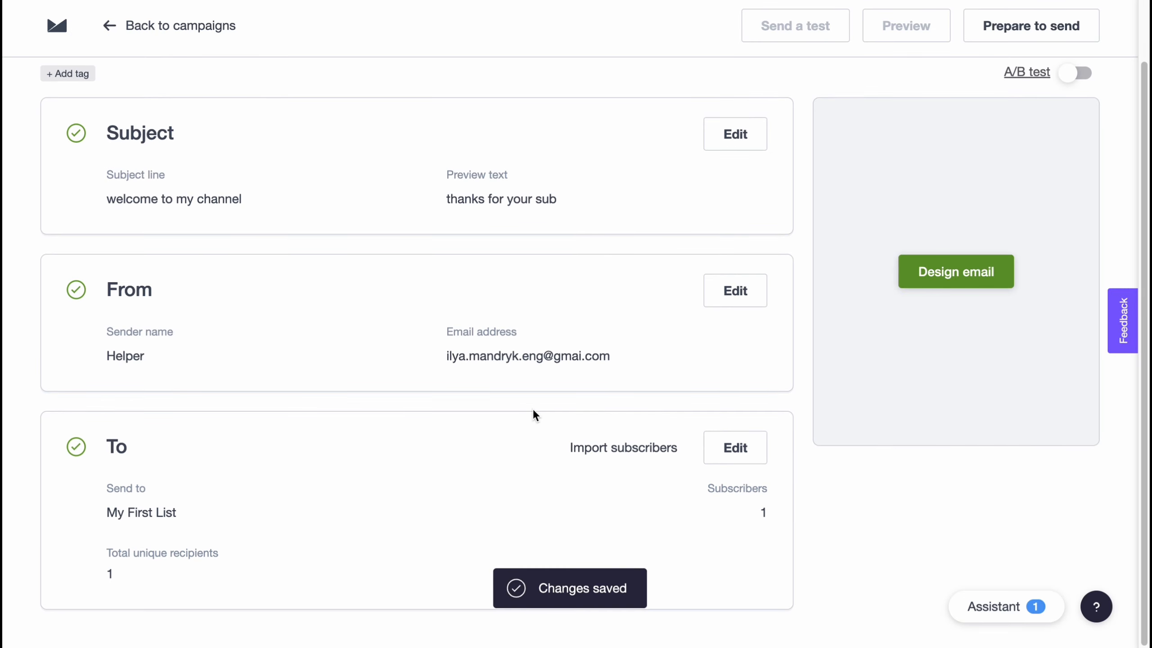
click(747, 457)
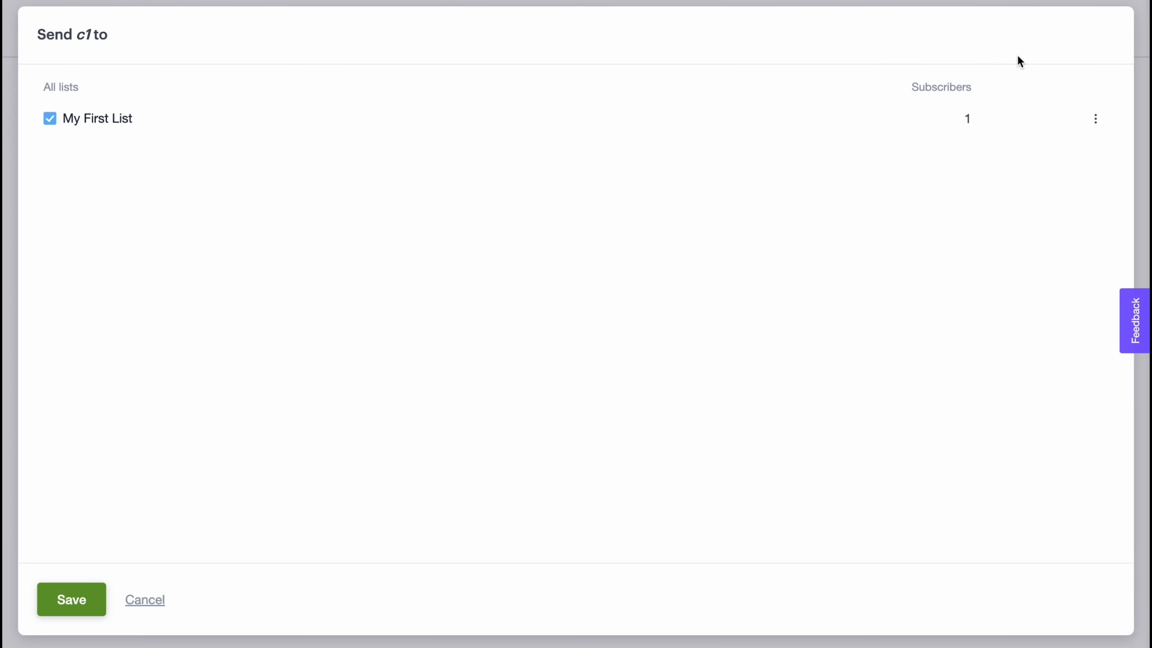
click(157, 601)
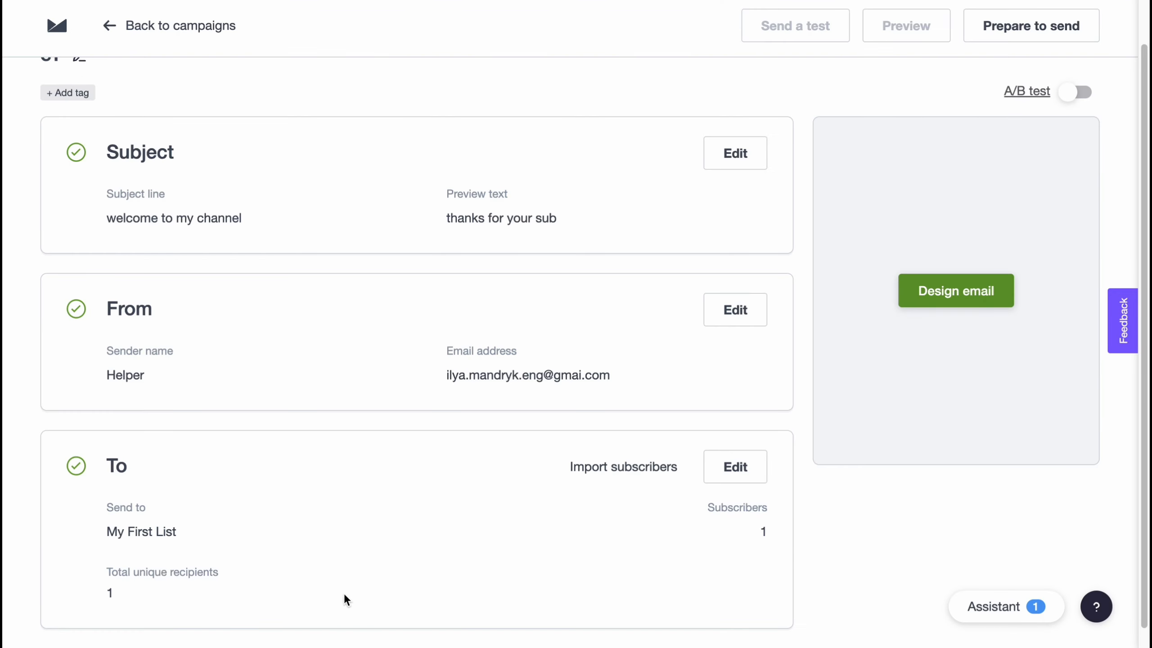
click(622, 467)
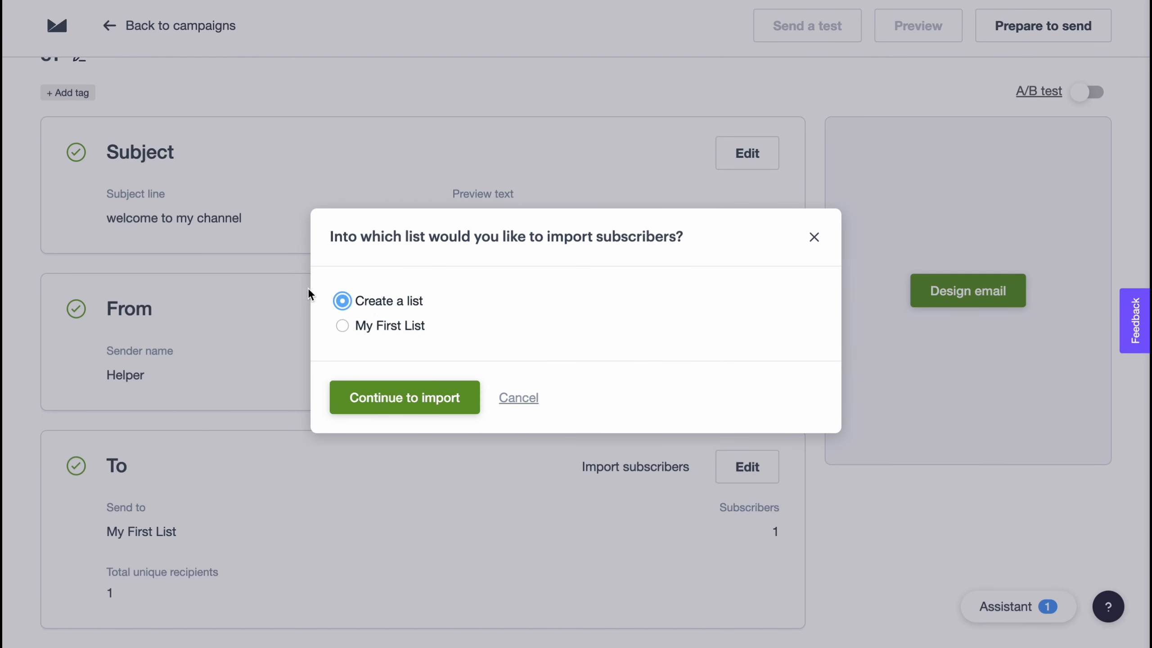
click(401, 403)
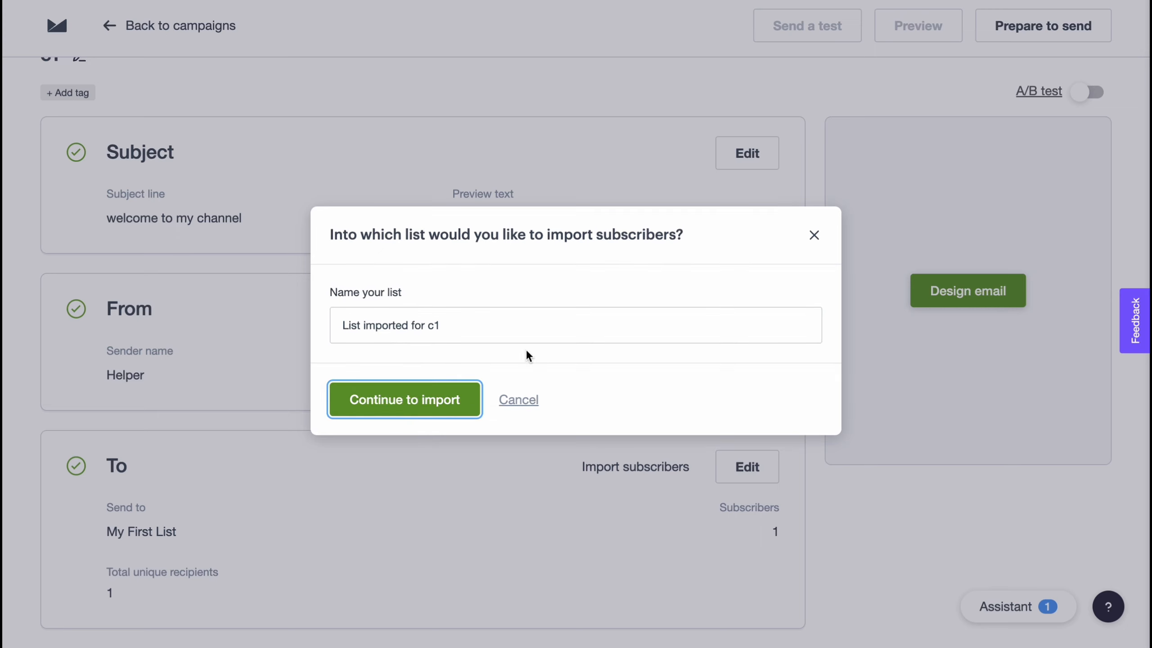
click(814, 236)
Start designing the campaign email from a template.
scroll(730, 345, up, 1)
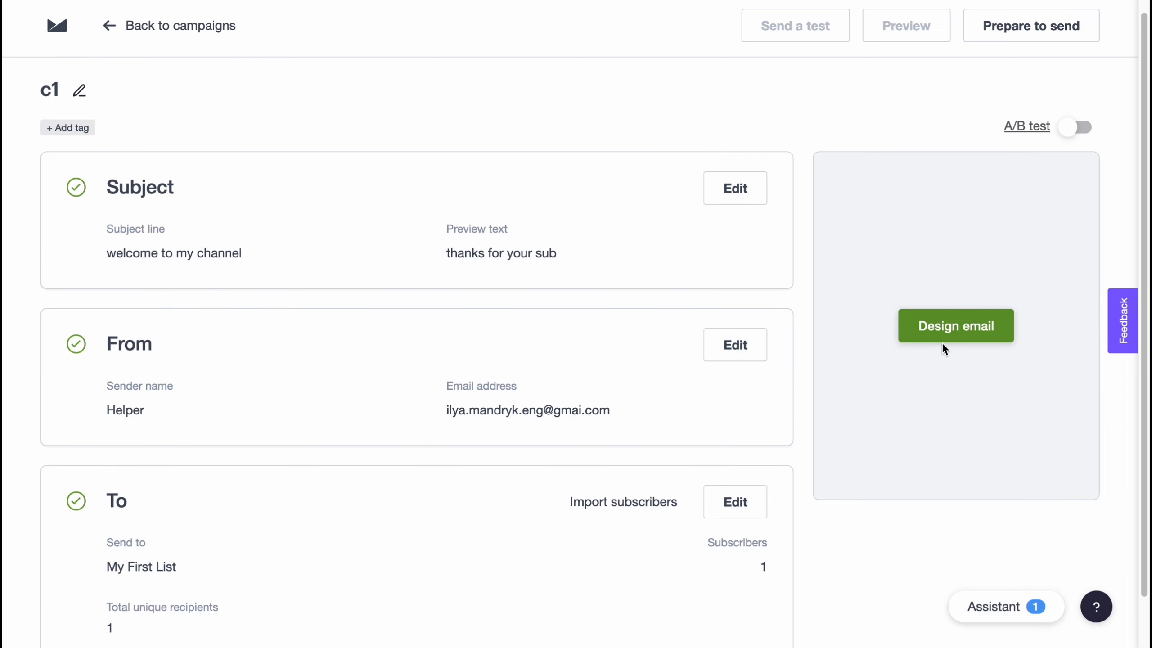
click(951, 335)
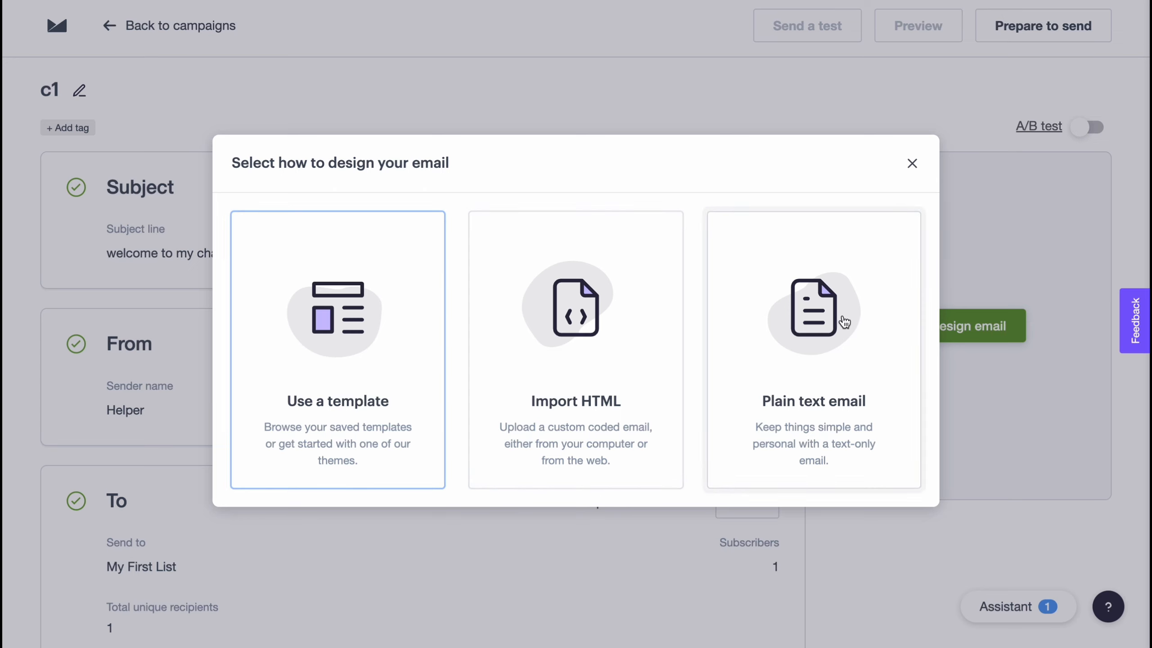
click(337, 325)
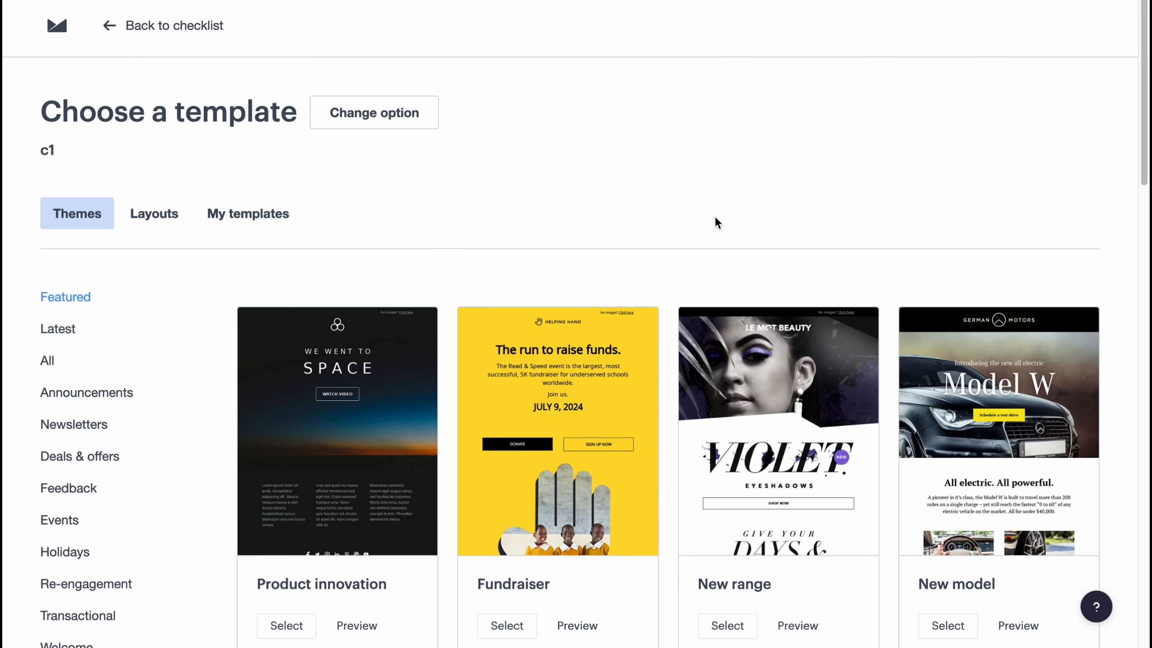
Browse the featured email themes and the available theme categories.
scroll(827, 196, down, 1)
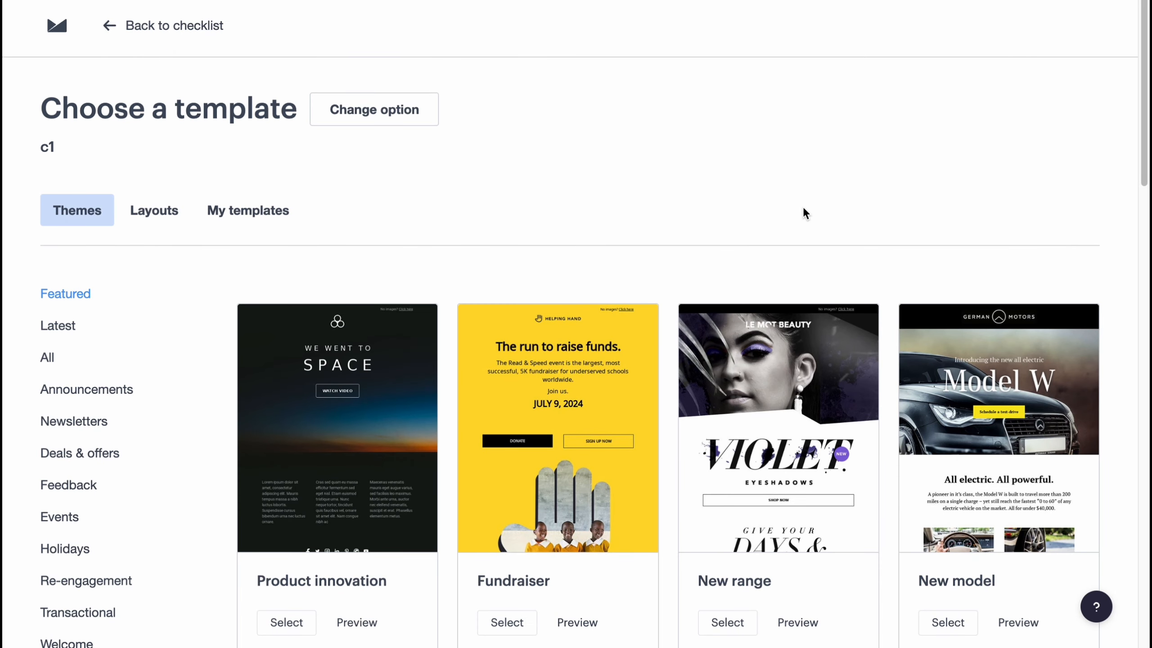
scroll(735, 220, down, 3)
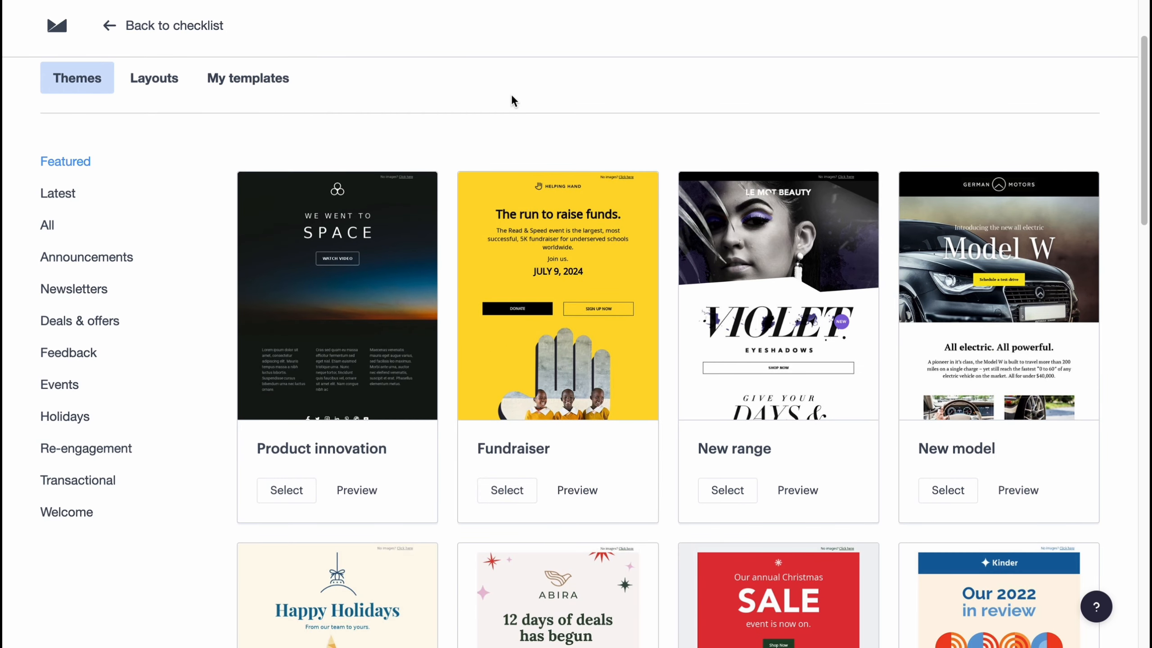
scroll(512, 103, down, 3)
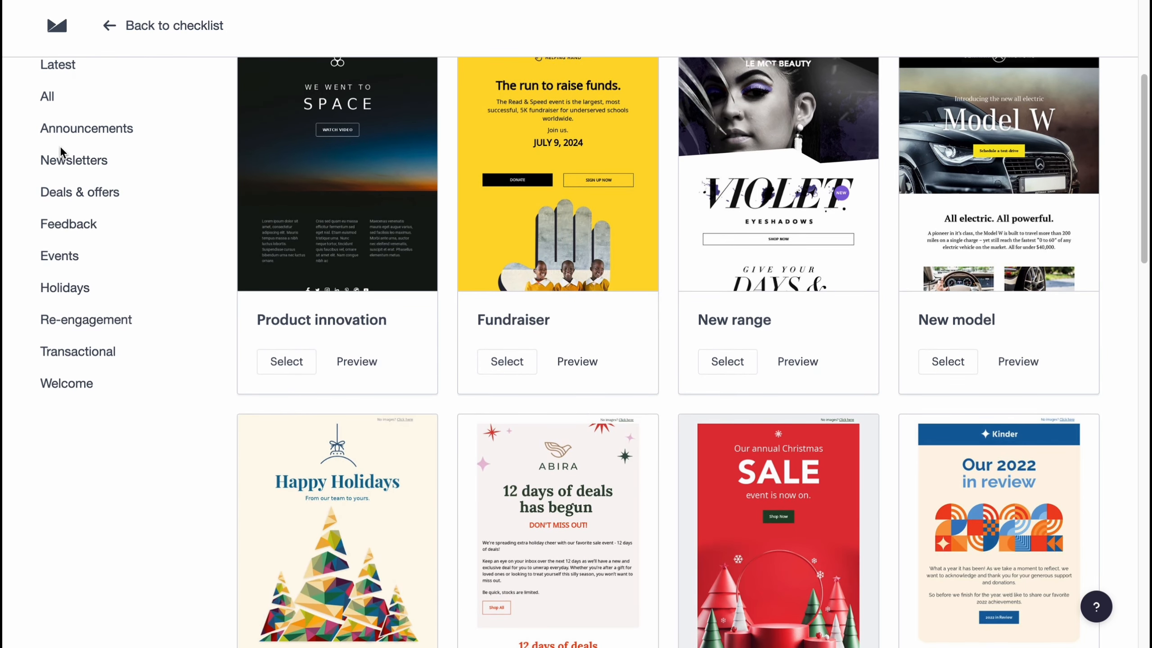
scroll(115, 178, up, 6)
scroll(59, 556, down, 2)
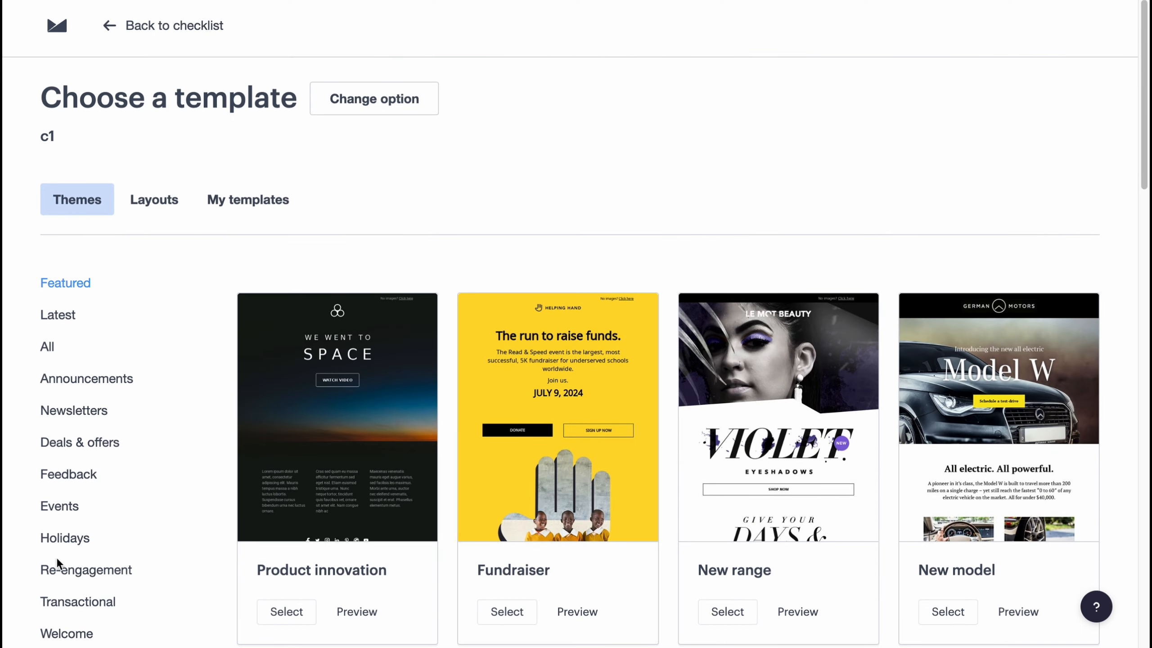
scroll(722, 341, down, 7)
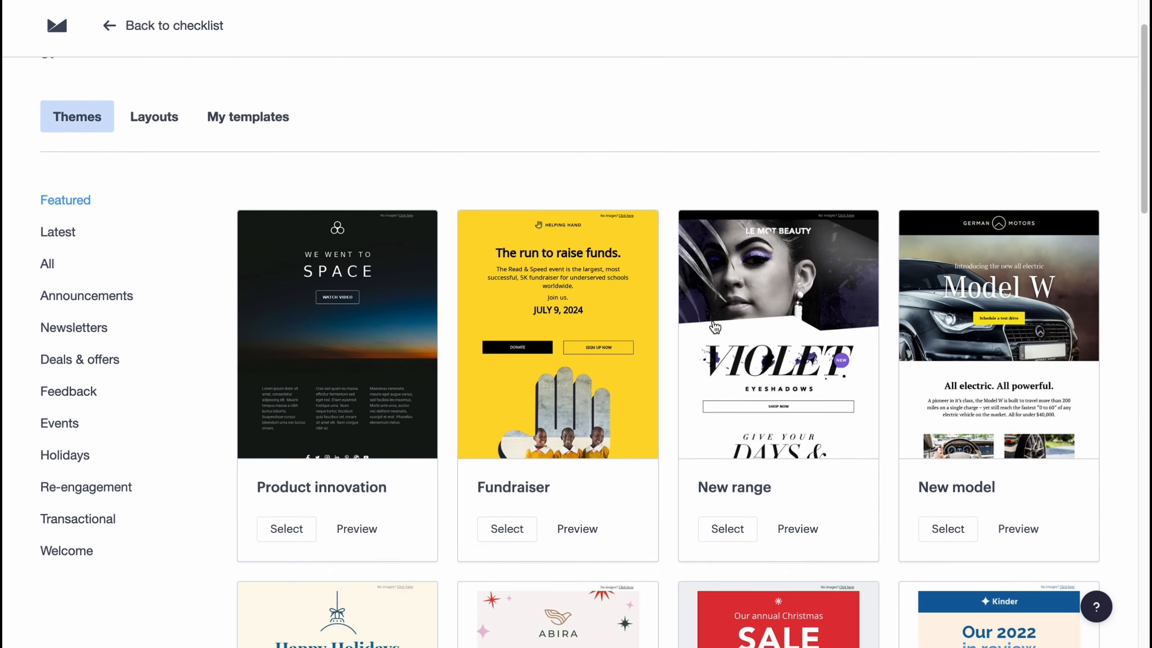
scroll(722, 319, down, 8)
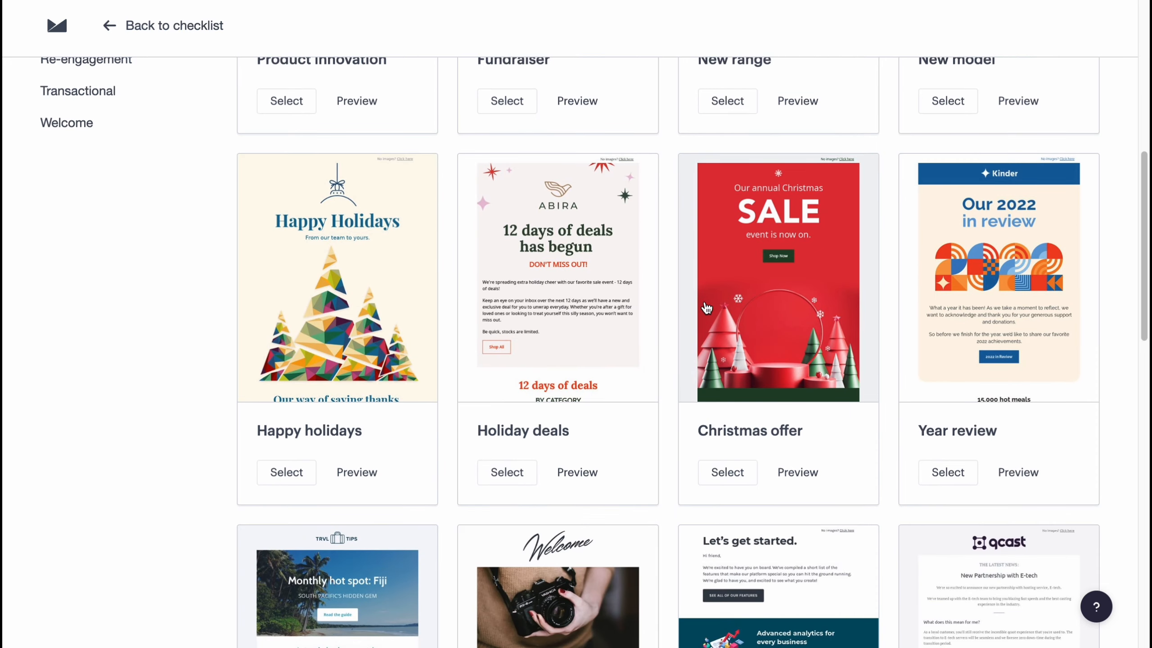
scroll(692, 294, down, 1)
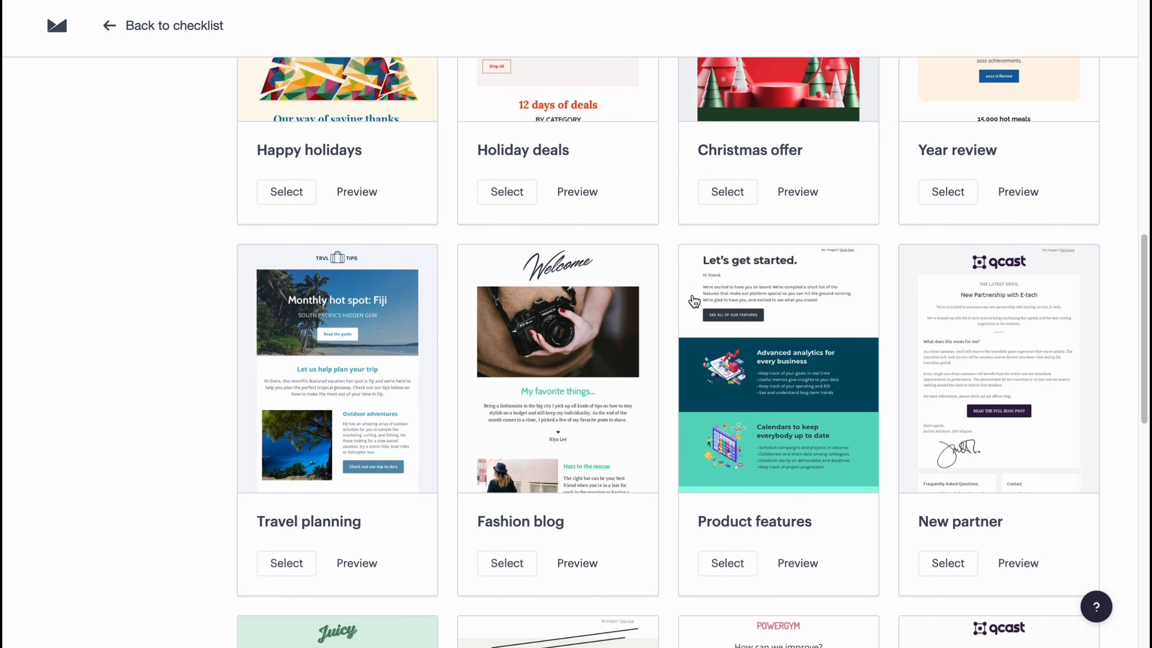
scroll(777, 410, down, 4)
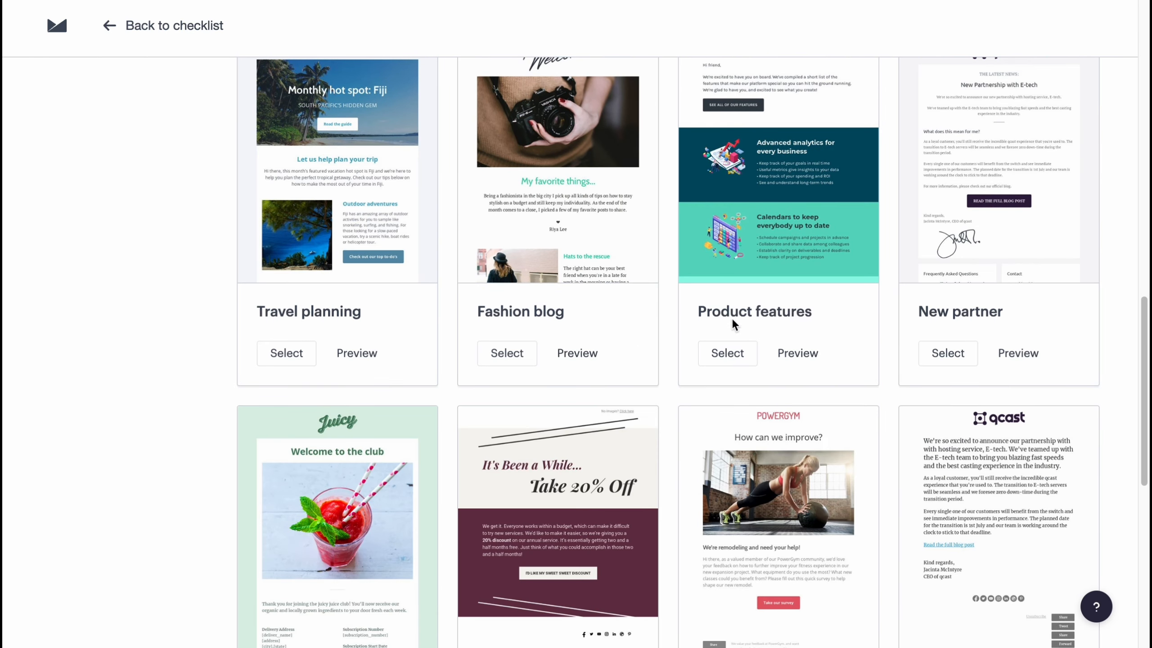
Preview the Product features theme in its desktop and mobile layouts and use it for the email.
click(797, 353)
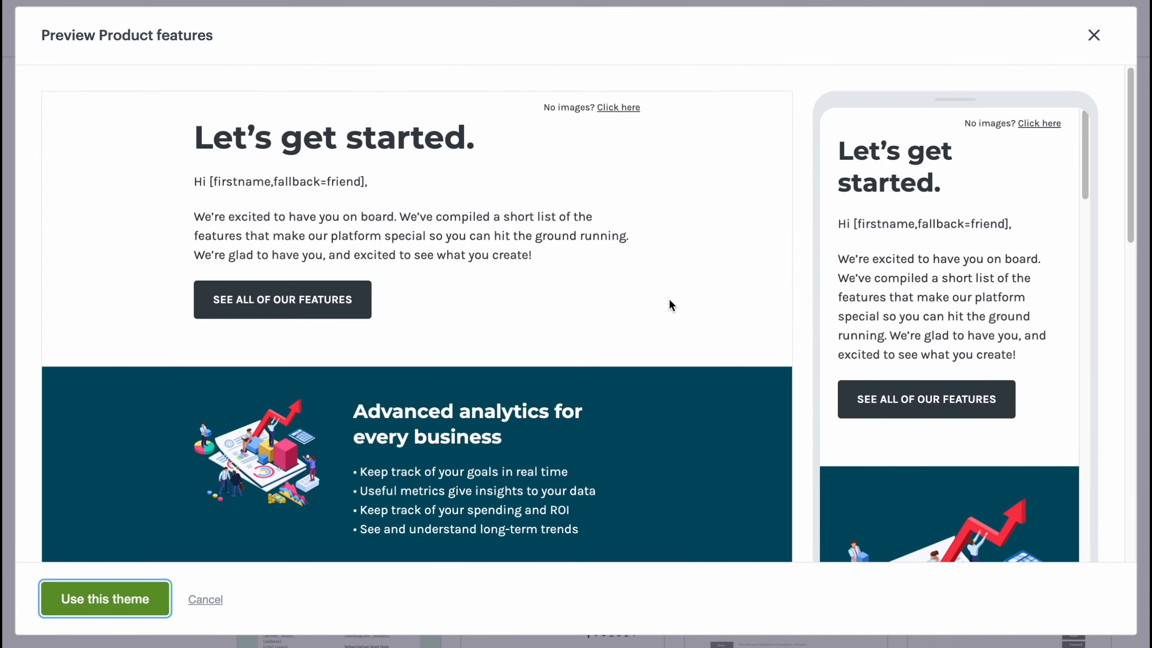
scroll(362, 331, down, 13)
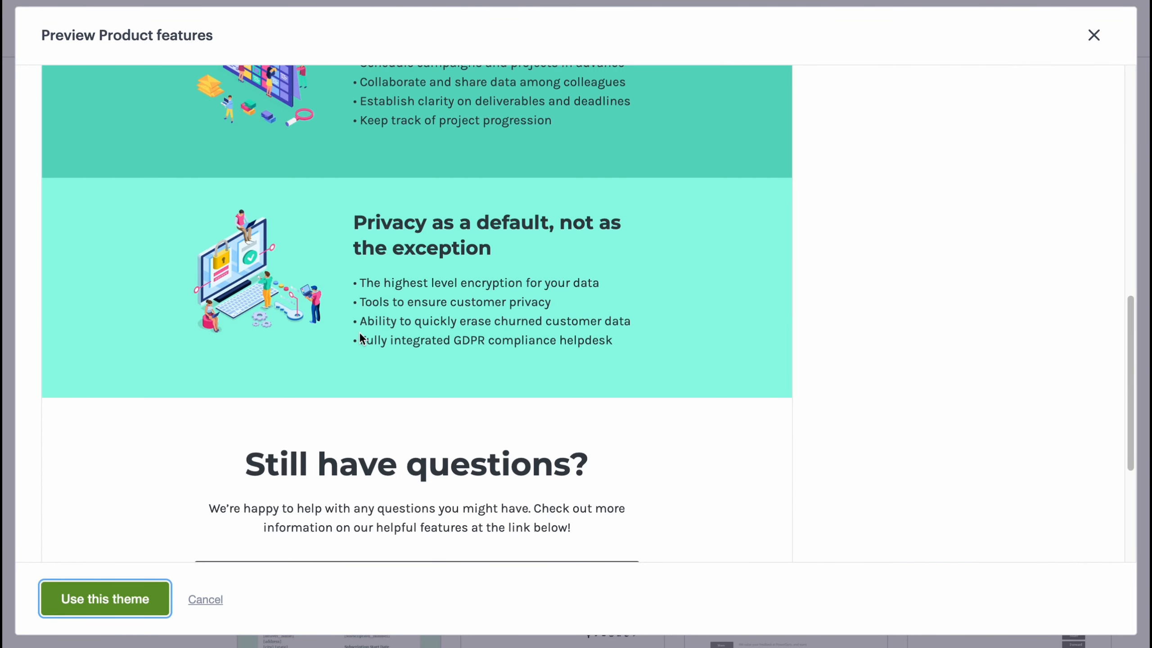
scroll(360, 335, up, 13)
scroll(889, 361, down, 15)
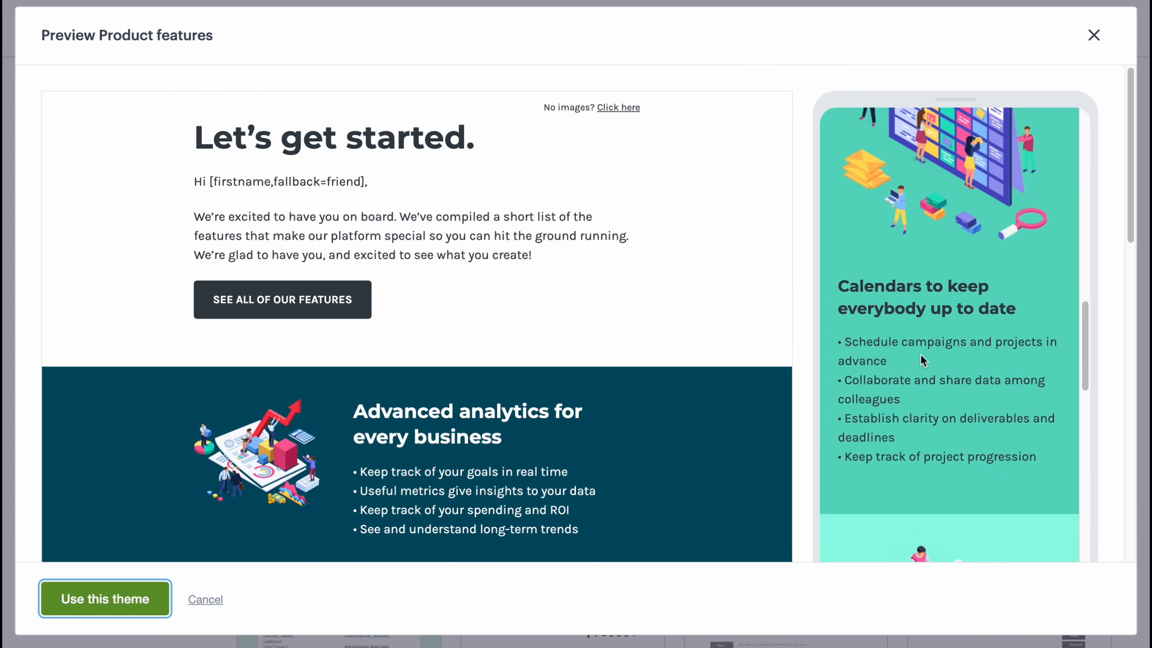
scroll(994, 328, down, 3)
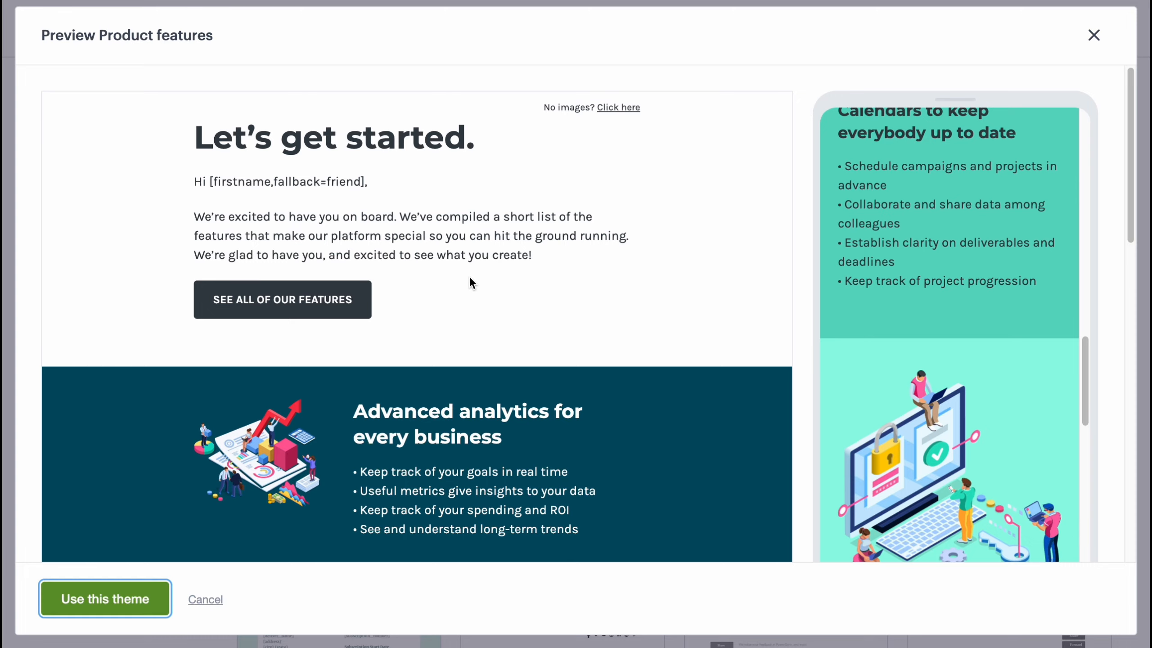
scroll(345, 363, down, 4)
click(134, 610)
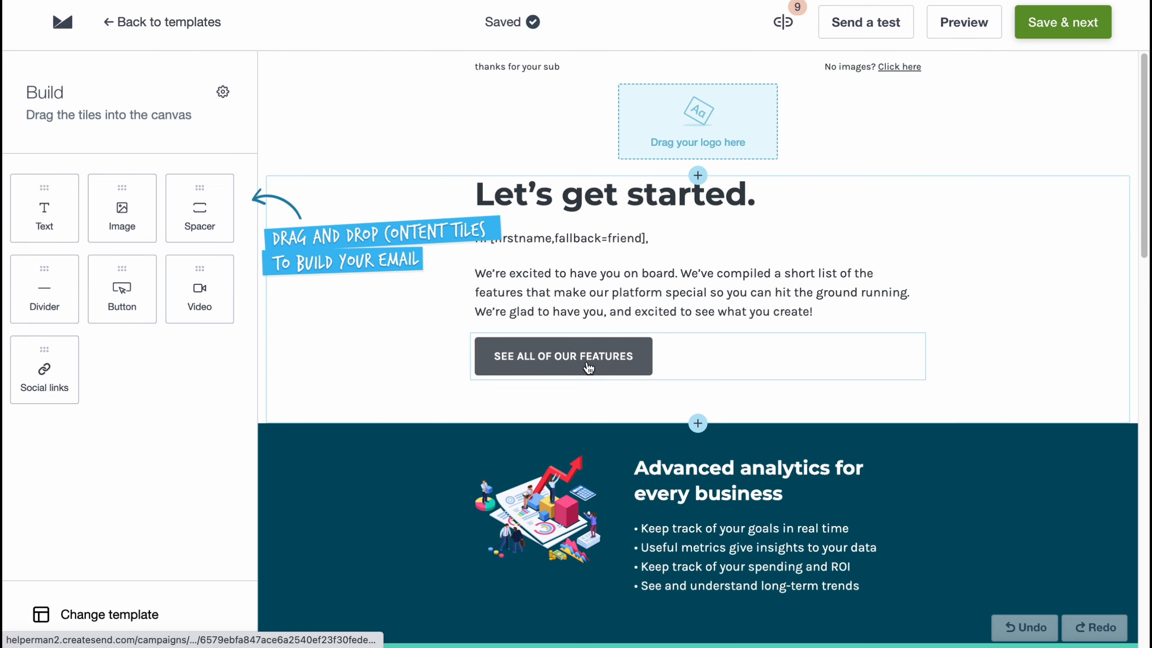
scroll(588, 367, down, 15)
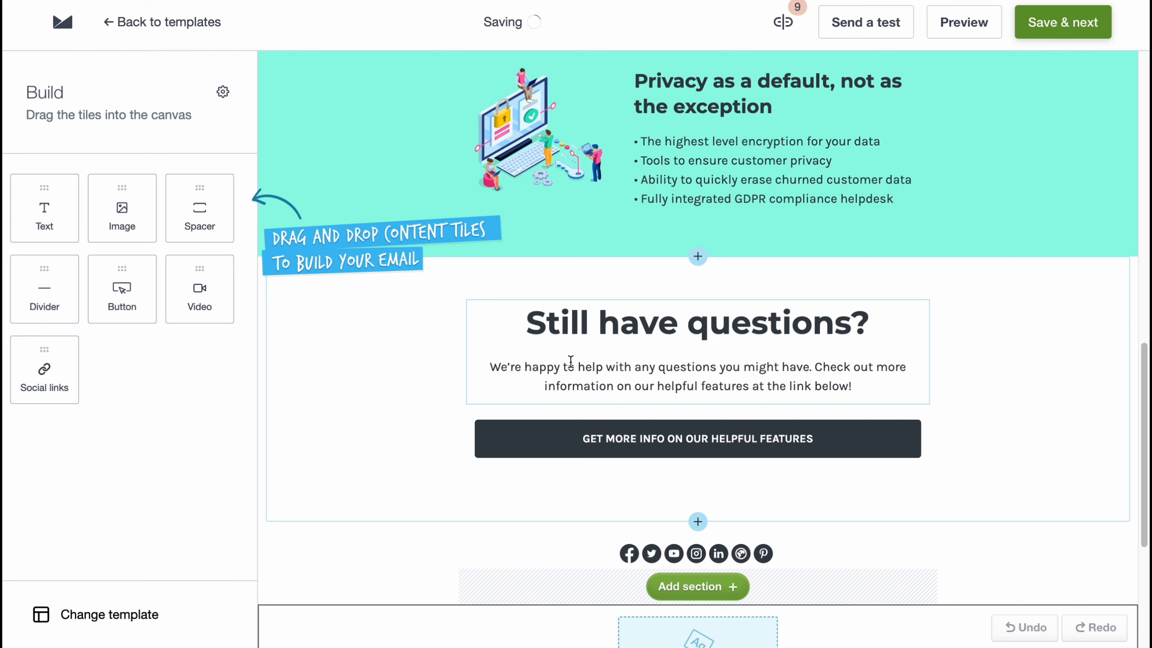
scroll(581, 357, up, 15)
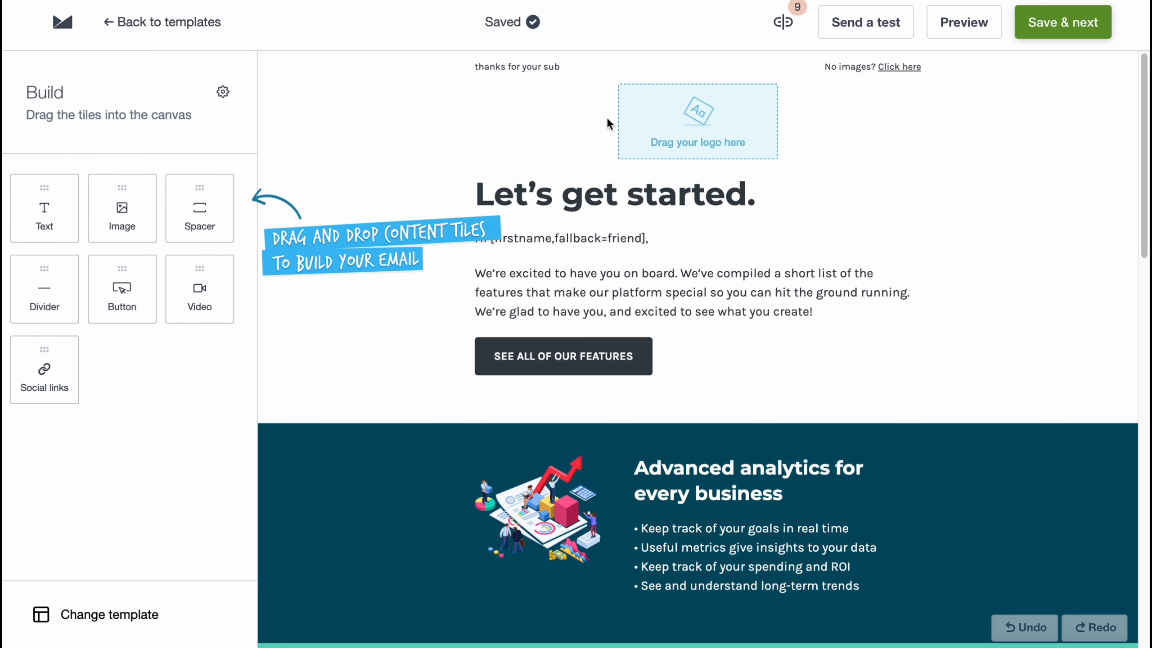
click(702, 132)
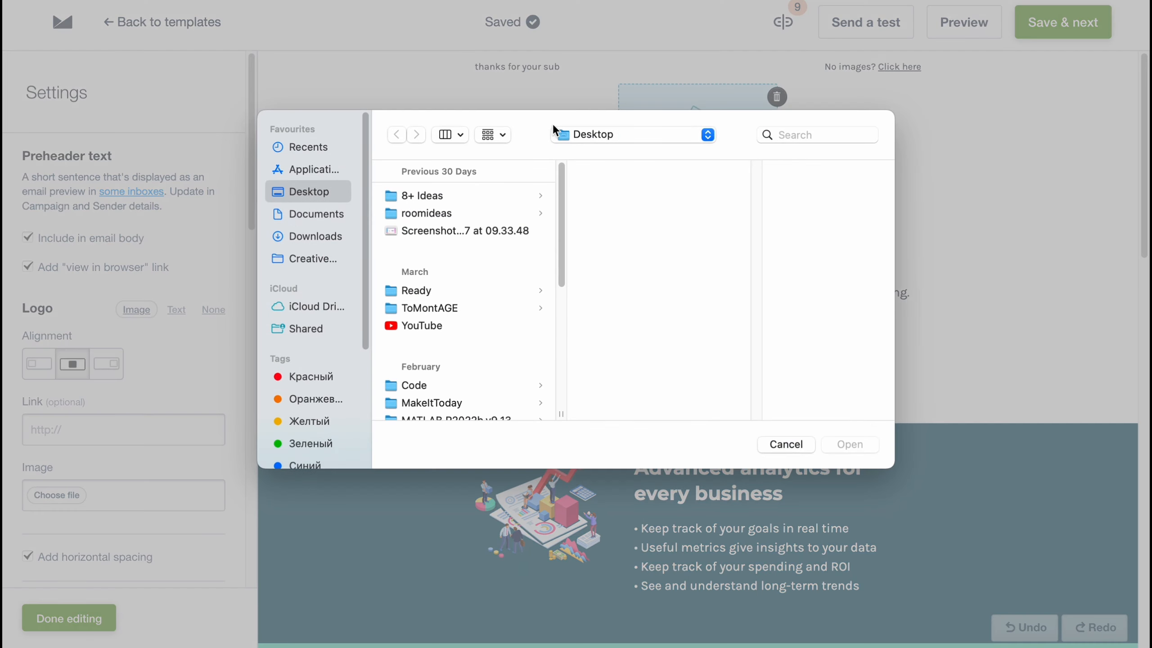
click(787, 445)
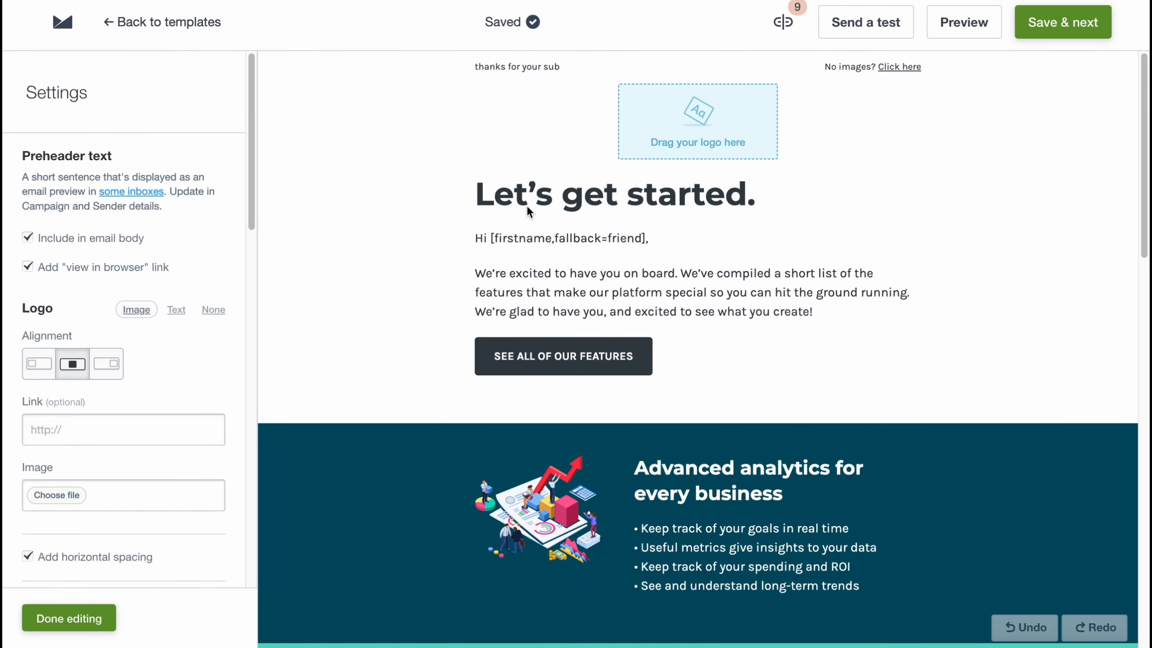
click(525, 192)
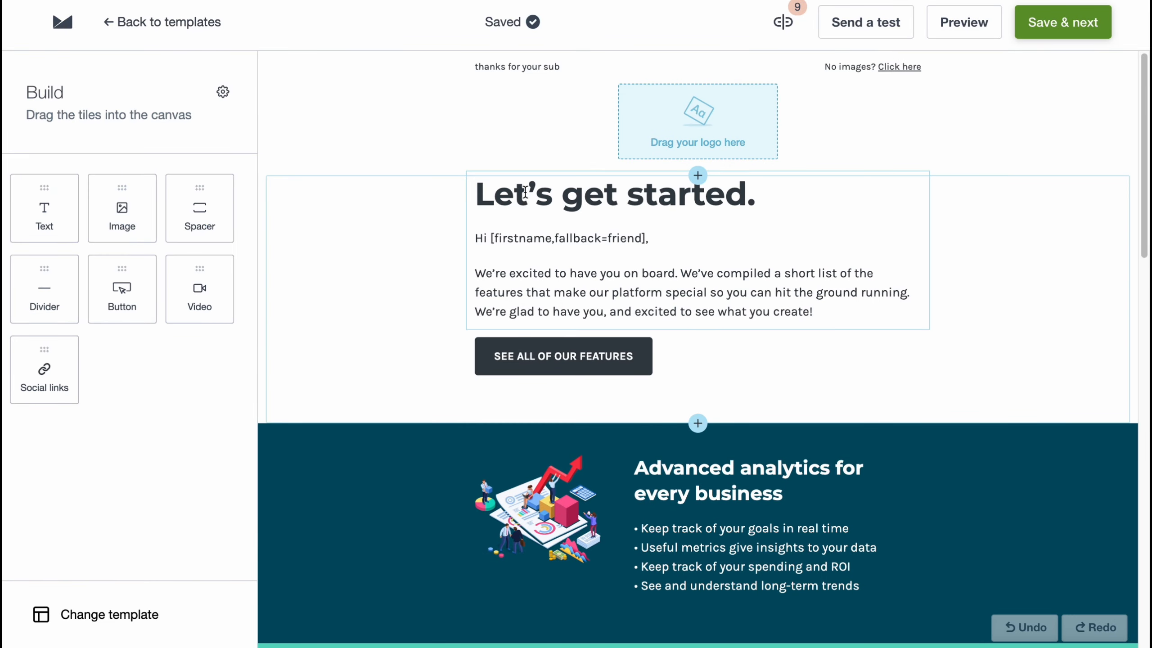
Examine the editable intro text, features button and Advanced analytics text in the email.
click(485, 193)
click(452, 314)
click(339, 318)
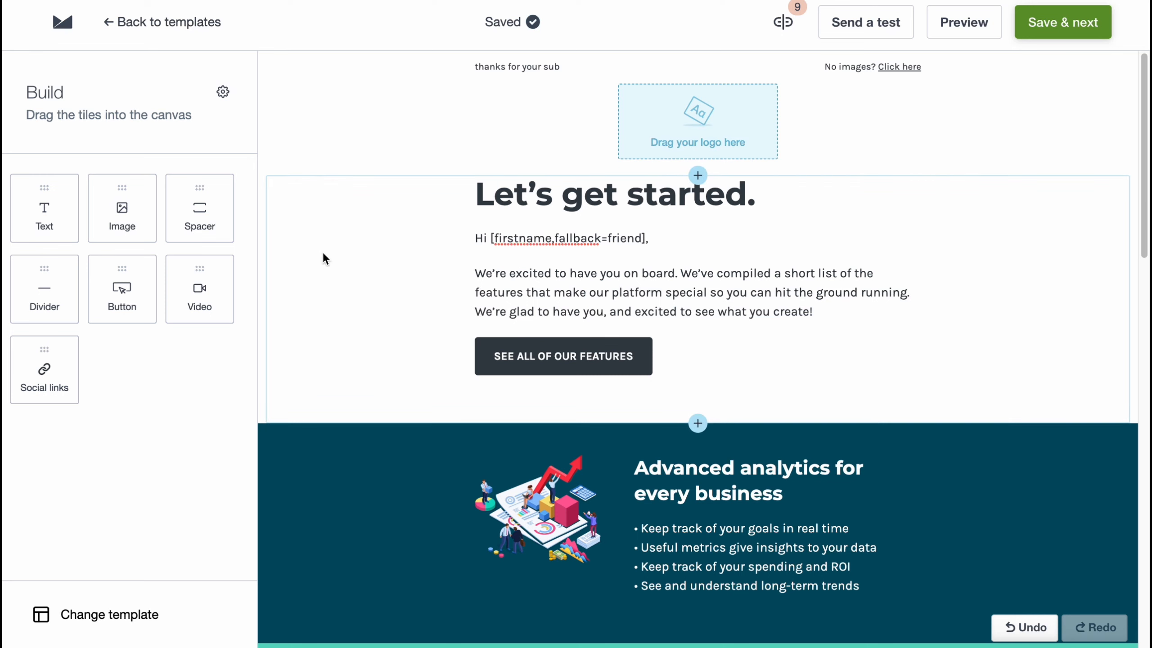
click(585, 363)
click(538, 428)
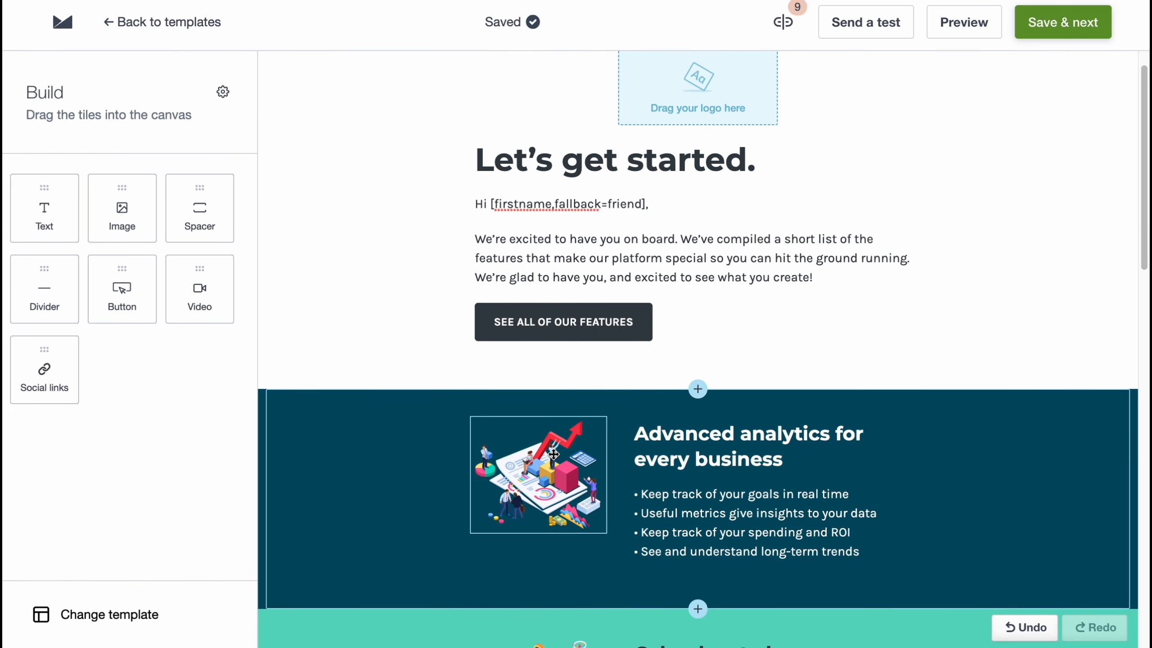
click(739, 499)
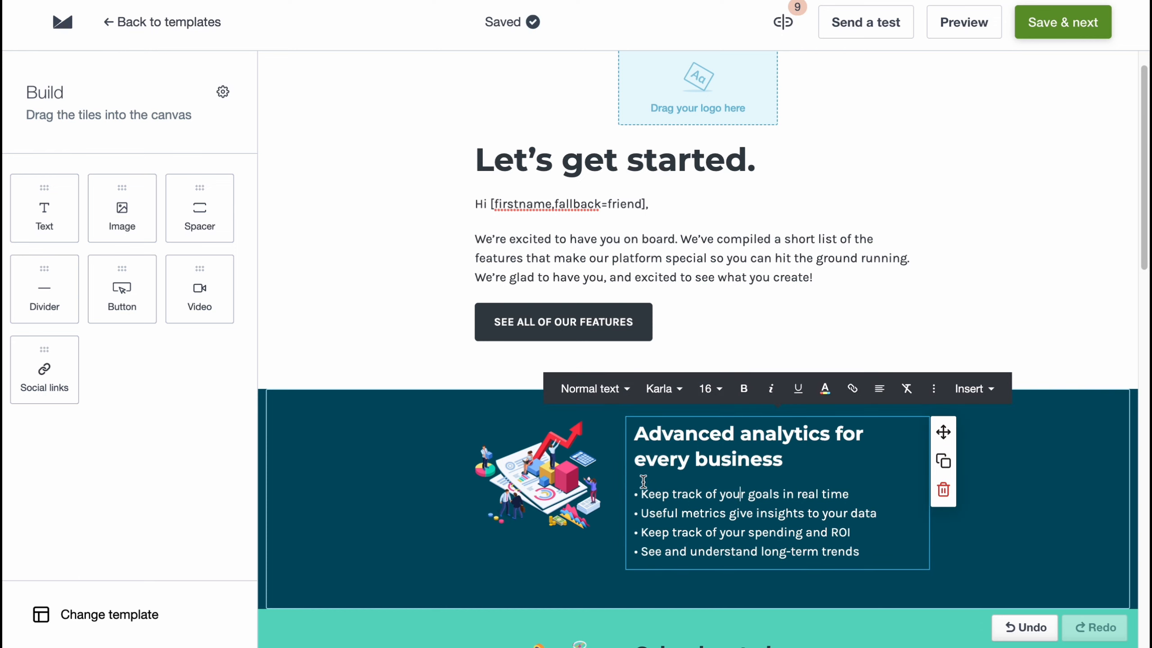
click(316, 494)
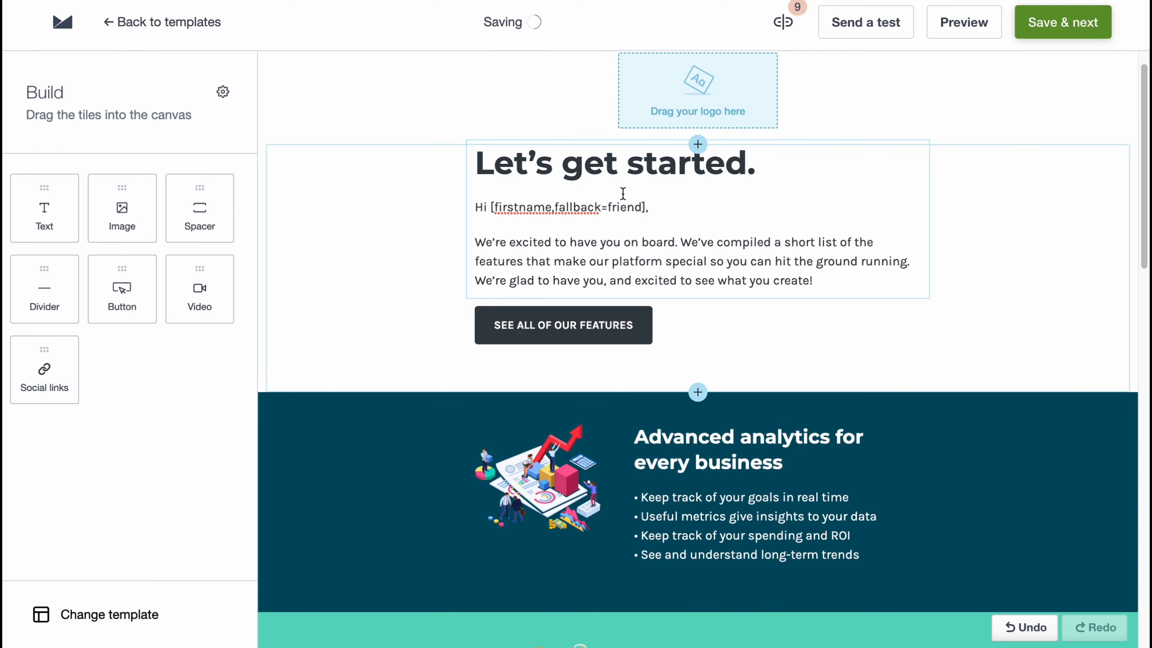
scroll(677, 154, up, 1)
click(677, 154)
click(677, 154)
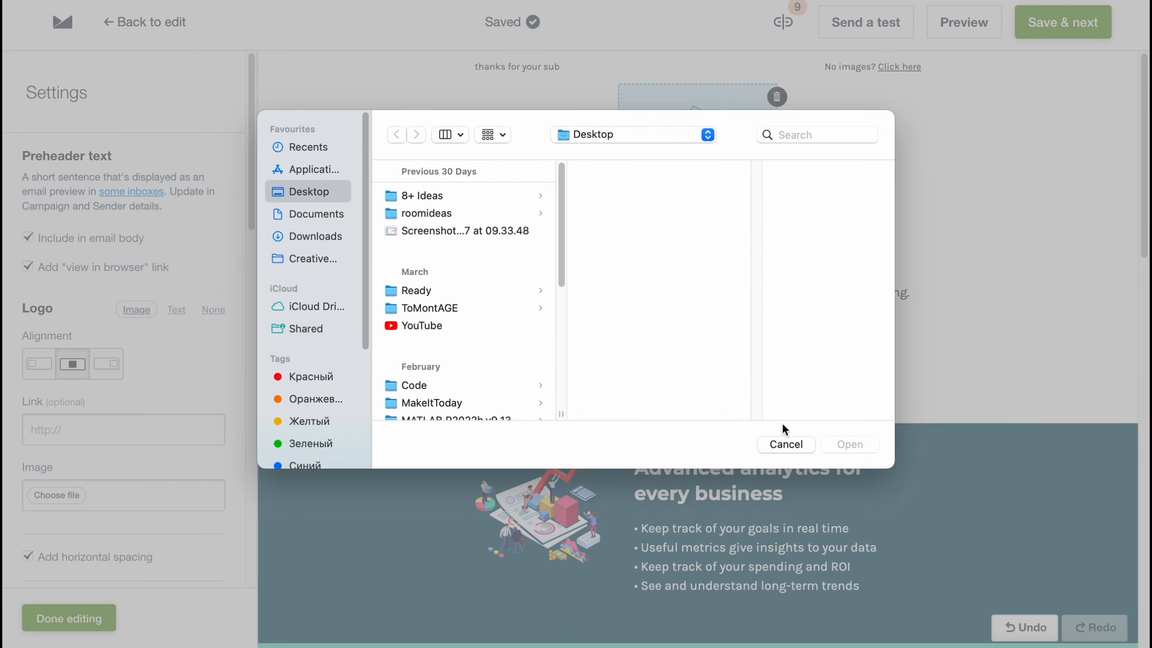
click(785, 444)
Set the font size of the "Let's get started." heading to 24.
double_click(505, 187)
click(724, 195)
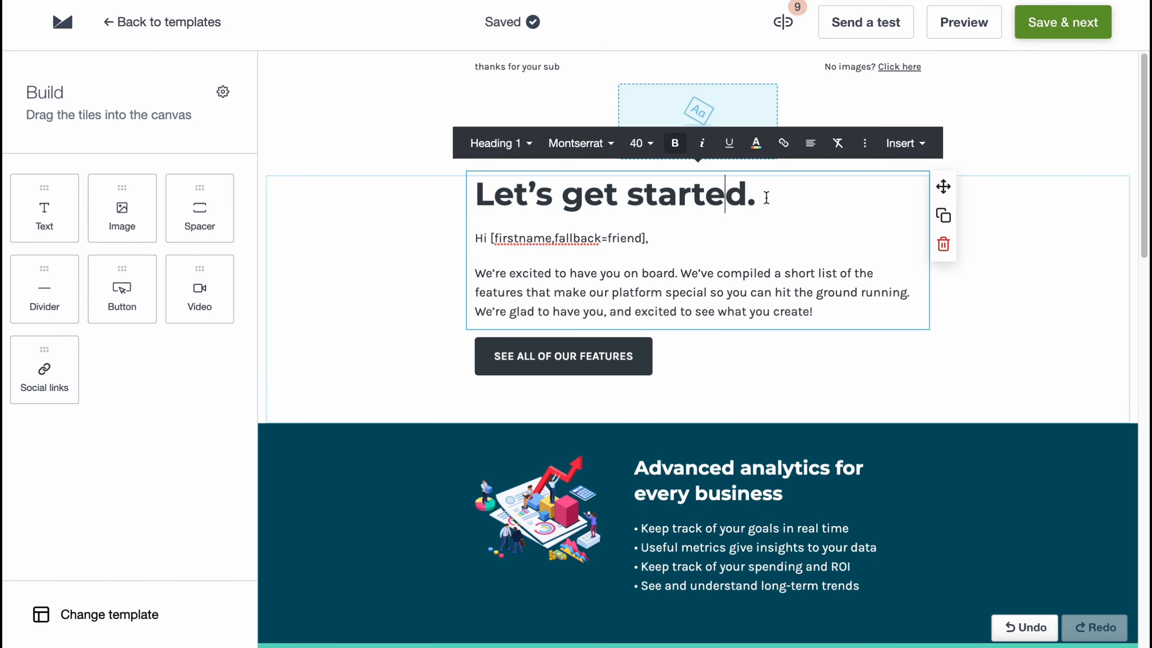
drag(766, 198, 354, 191)
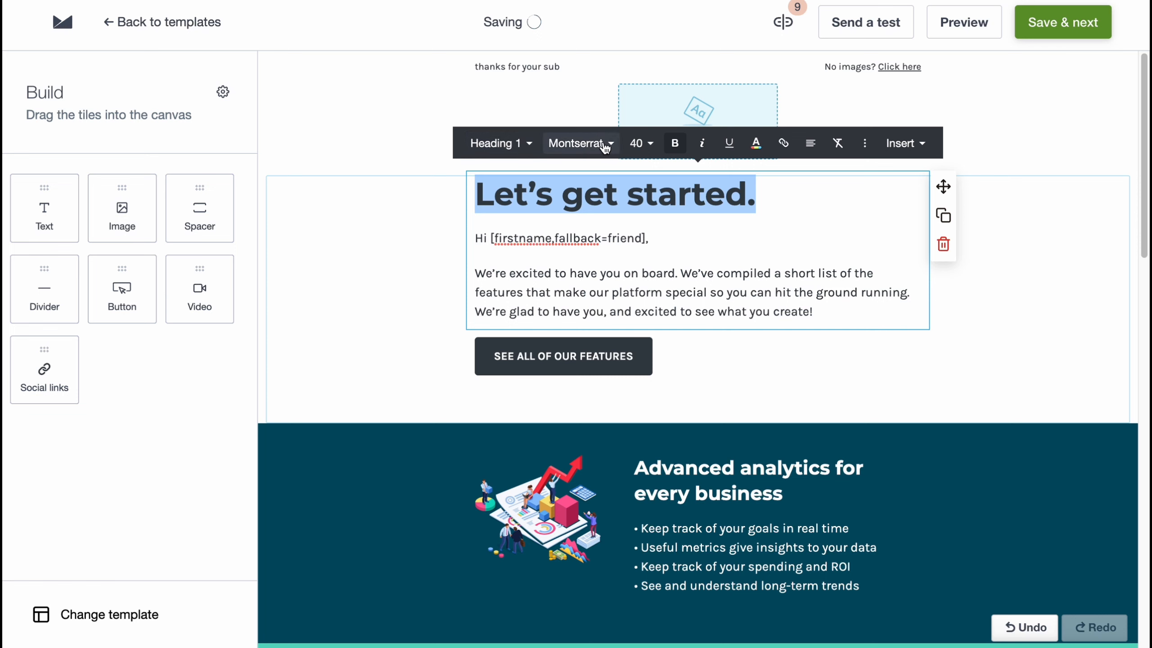
click(640, 144)
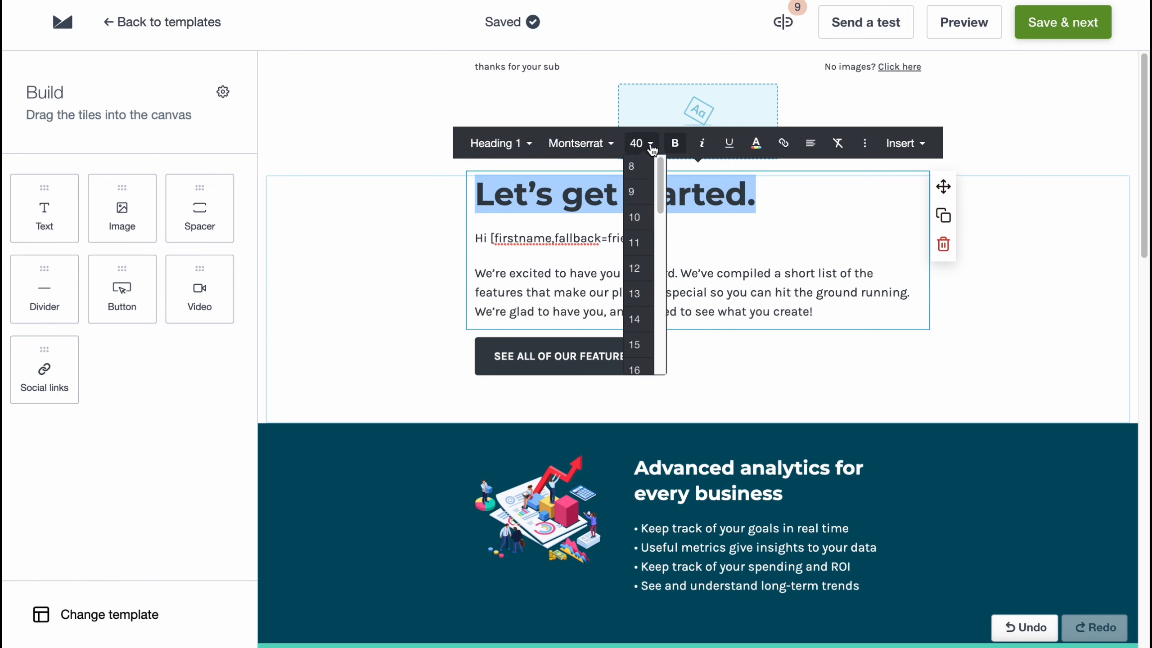
click(639, 243)
click(641, 144)
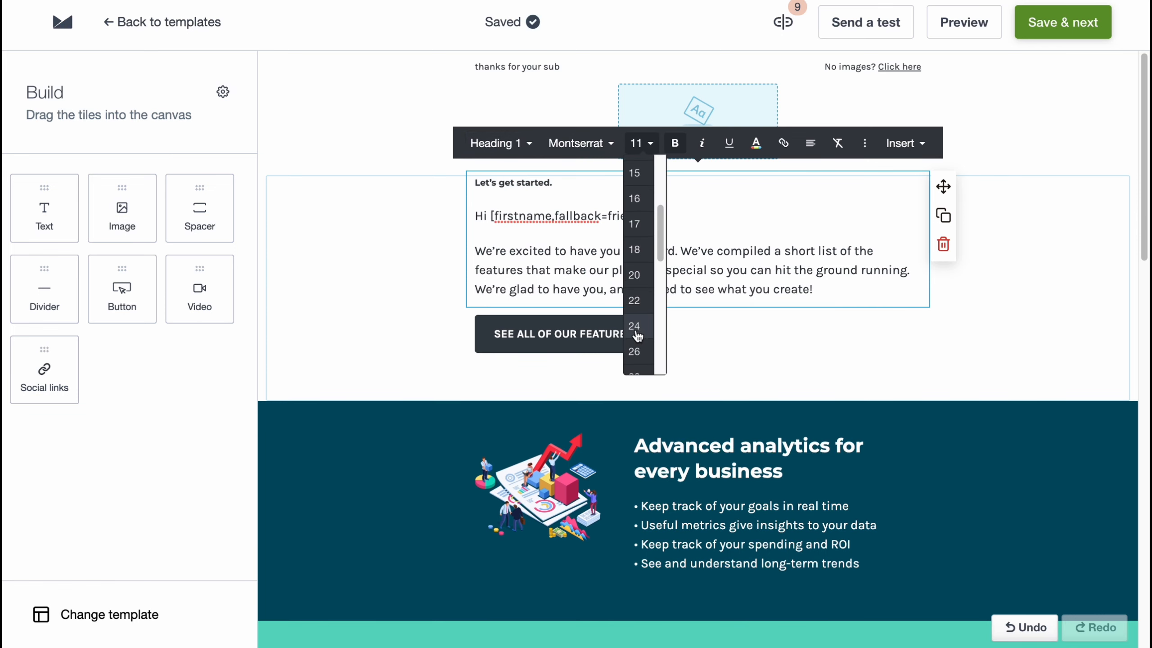
click(637, 334)
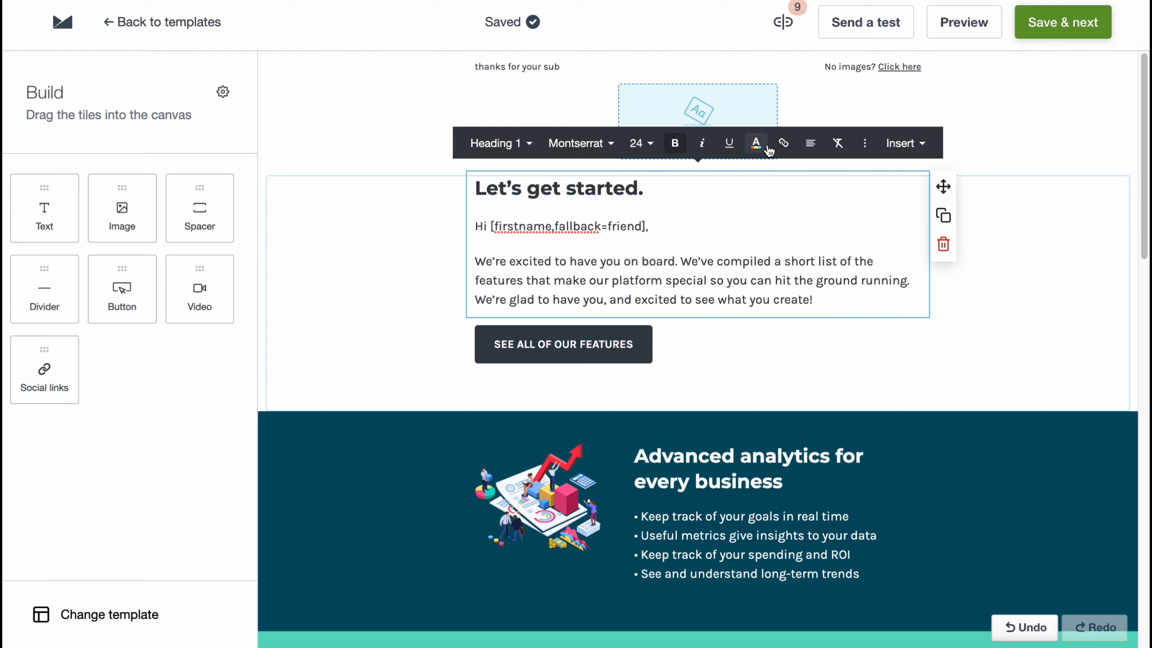
click(910, 144)
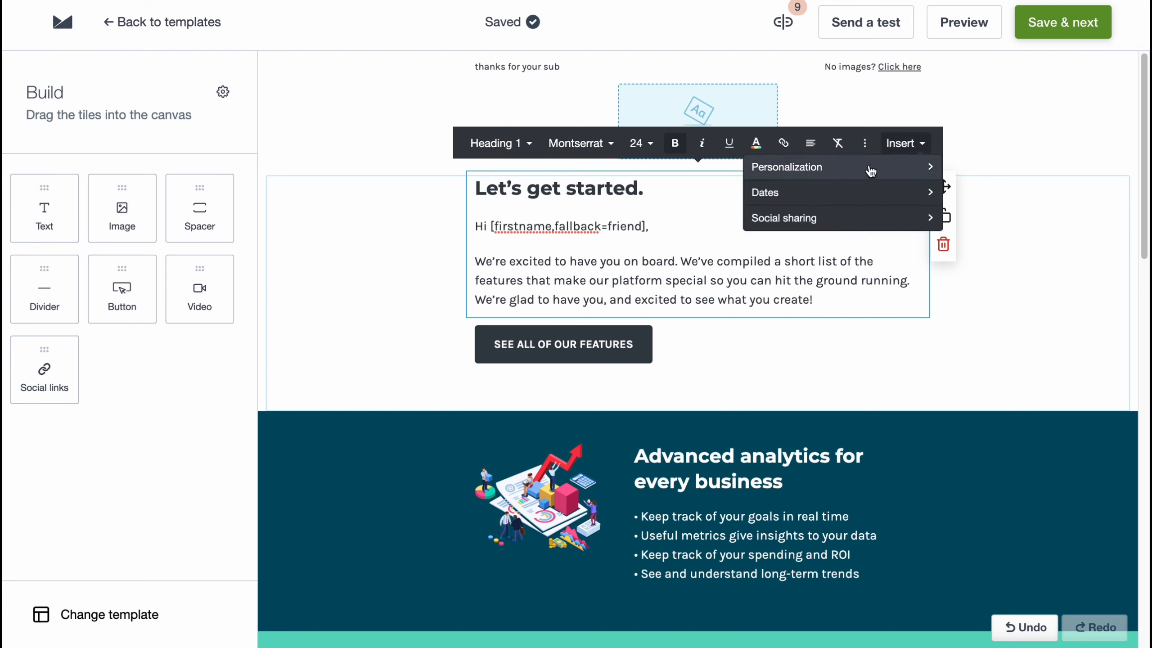
click(1054, 177)
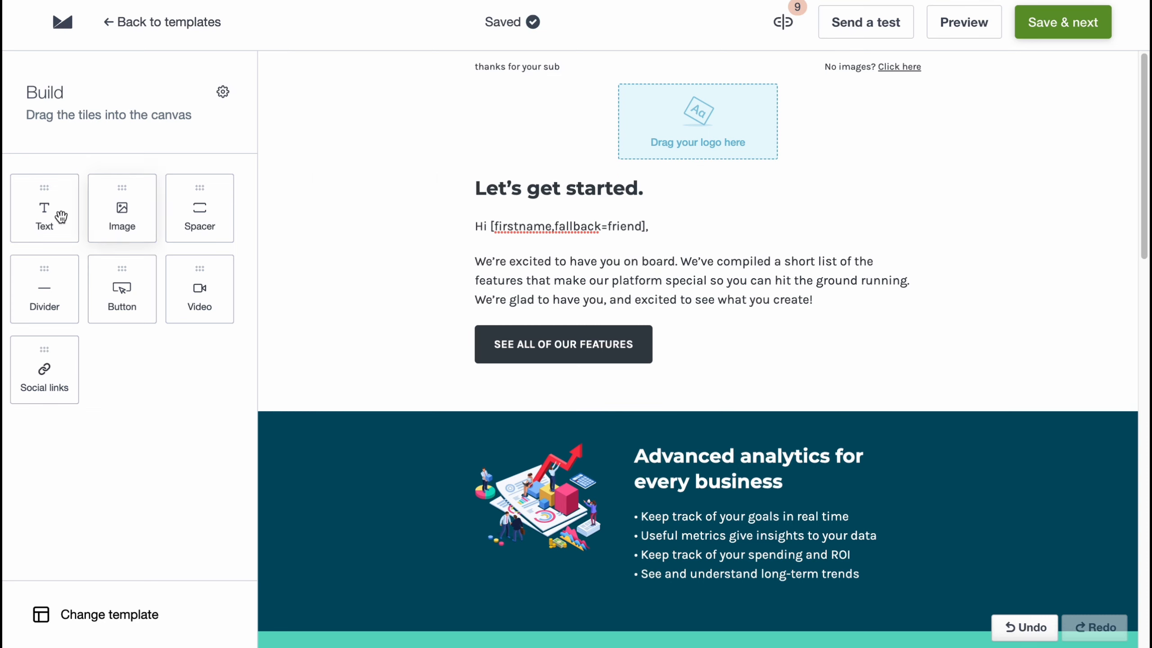
Add an image block above the "Let's get started." heading and leave it empty.
drag(45, 208, 526, 186)
drag(99, 229, 483, 193)
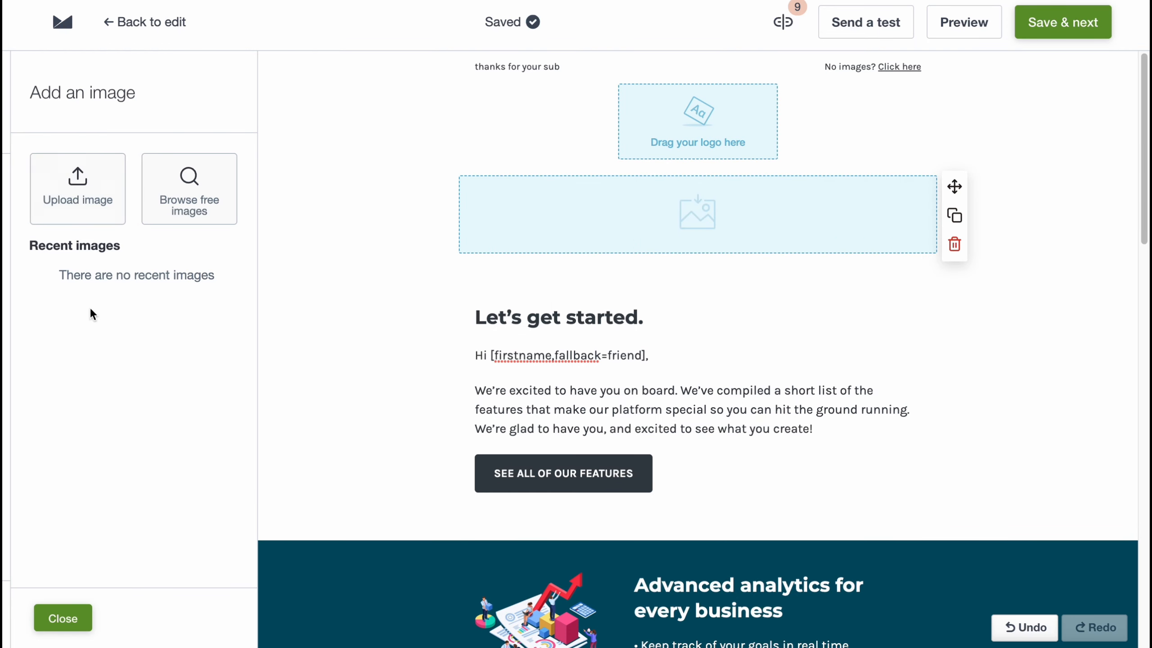
click(65, 630)
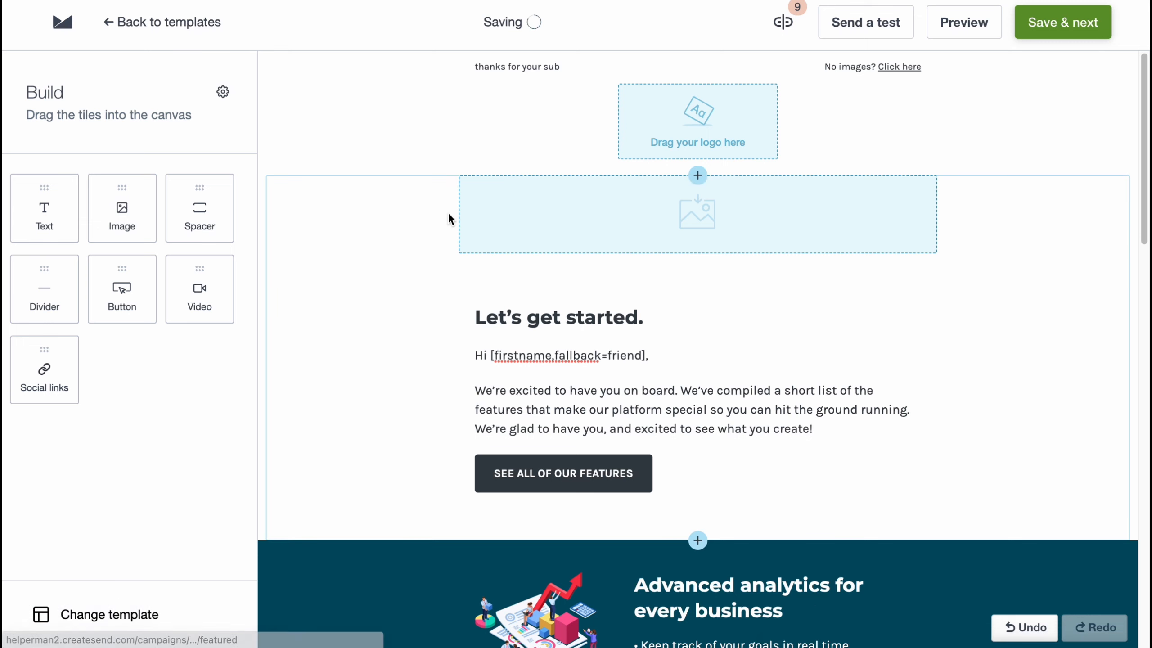
Change the template to Product features, bringing the existing text, images and their styling into the full design.
scroll(500, 375, down, 3)
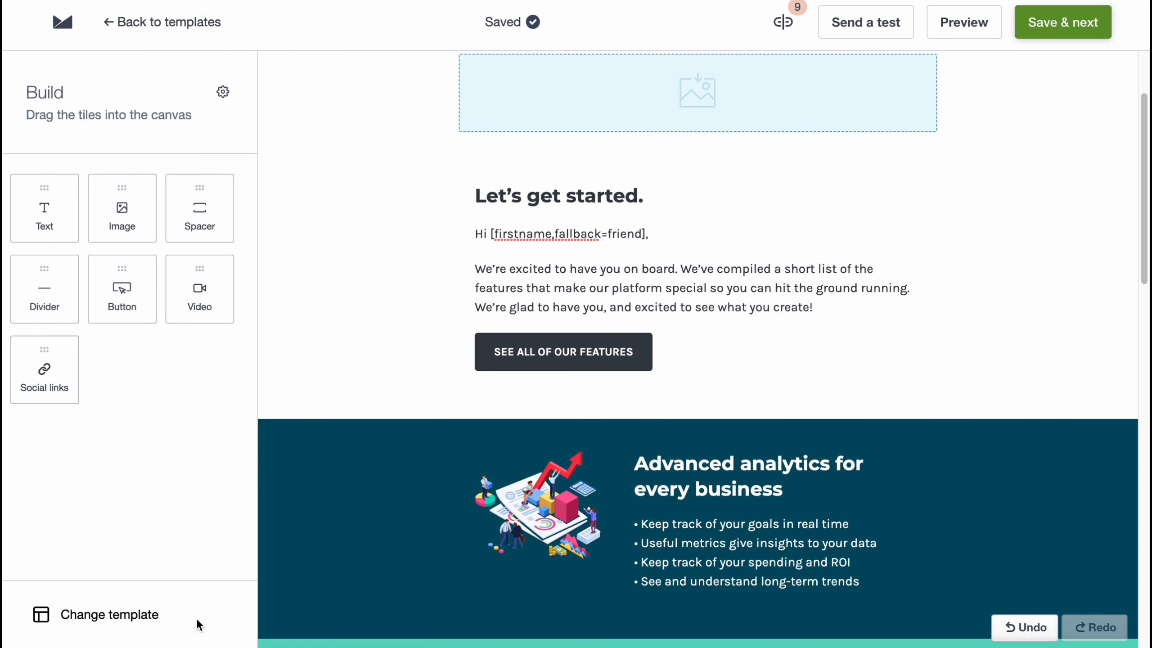
click(125, 621)
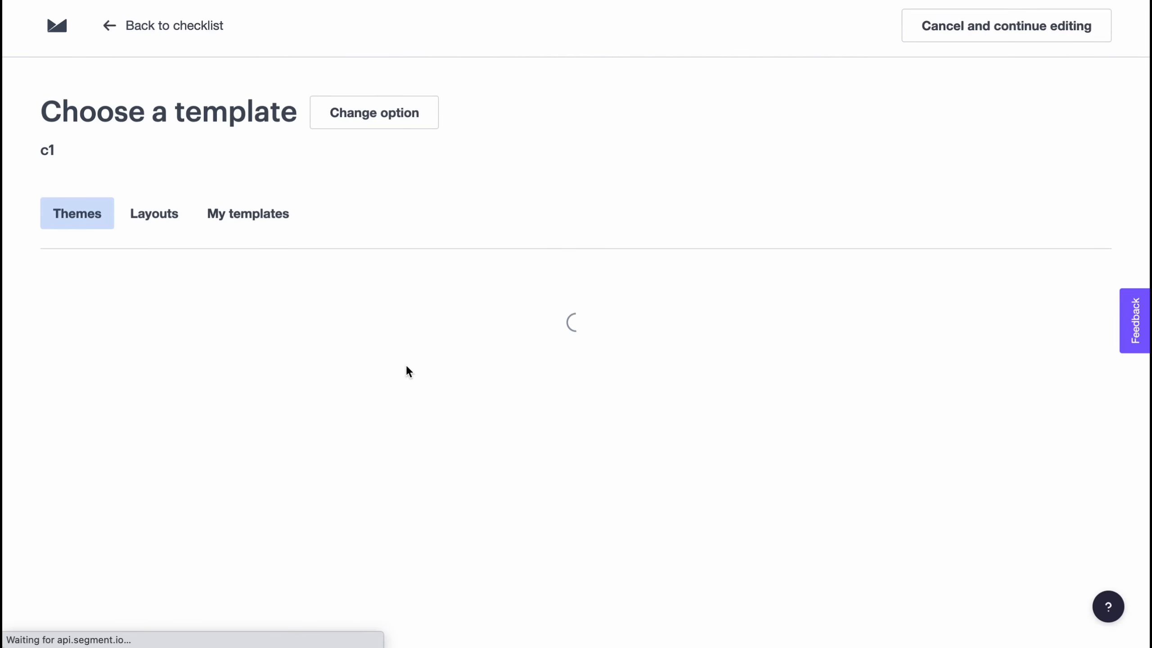
scroll(604, 404, down, 8)
scroll(647, 366, down, 10)
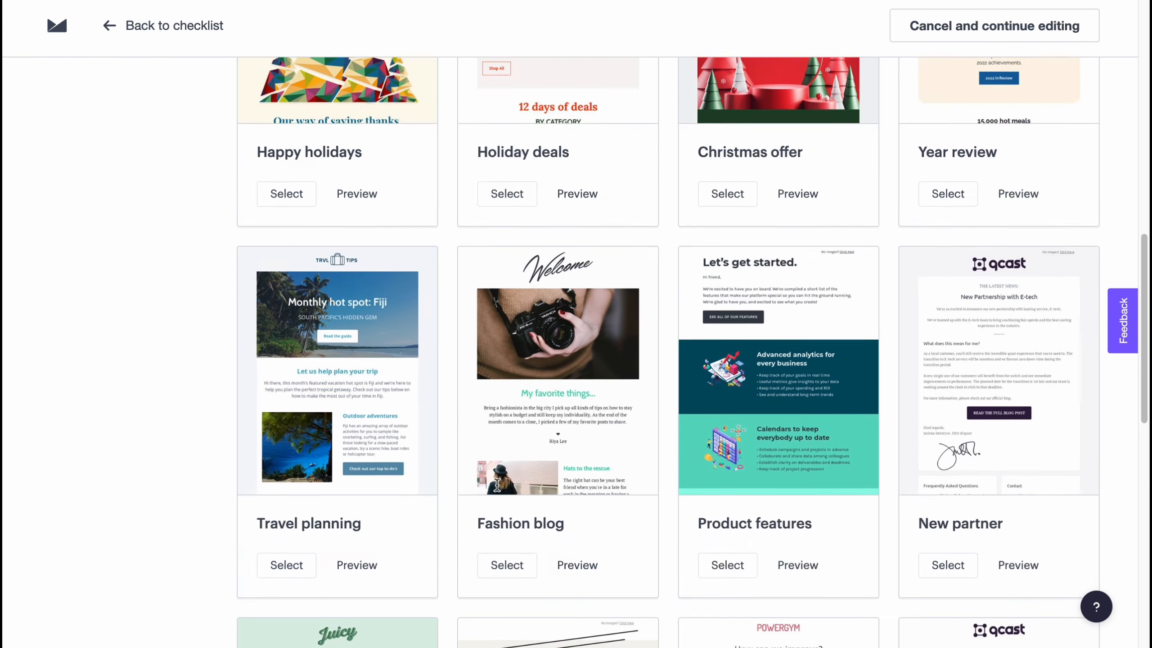
click(740, 498)
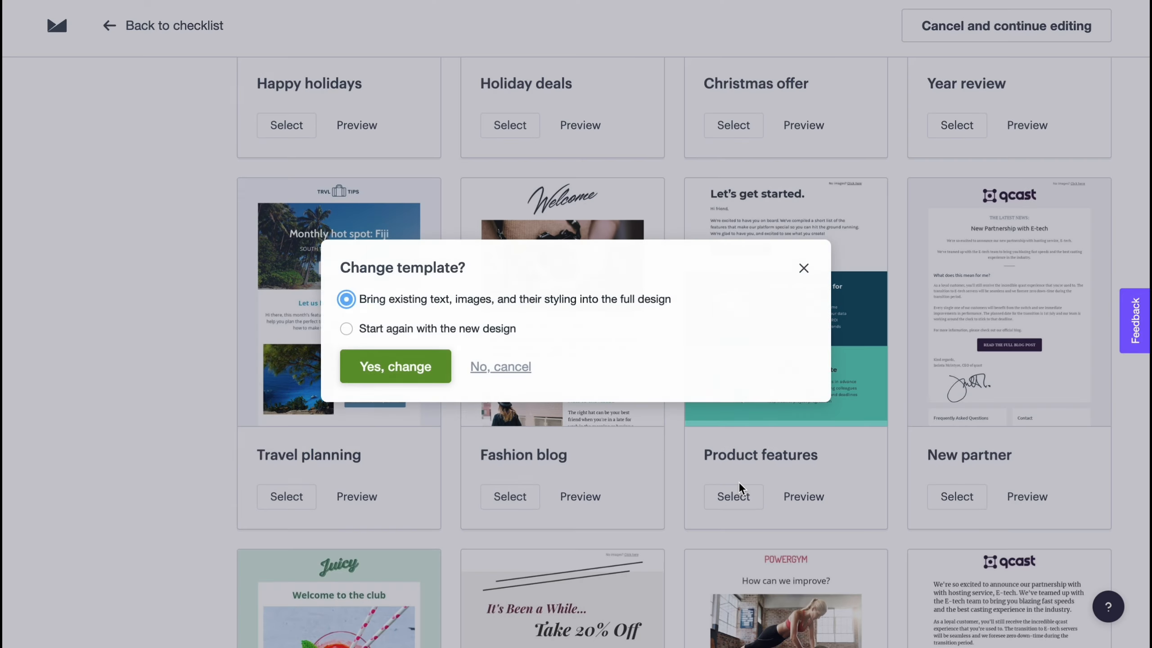
click(402, 369)
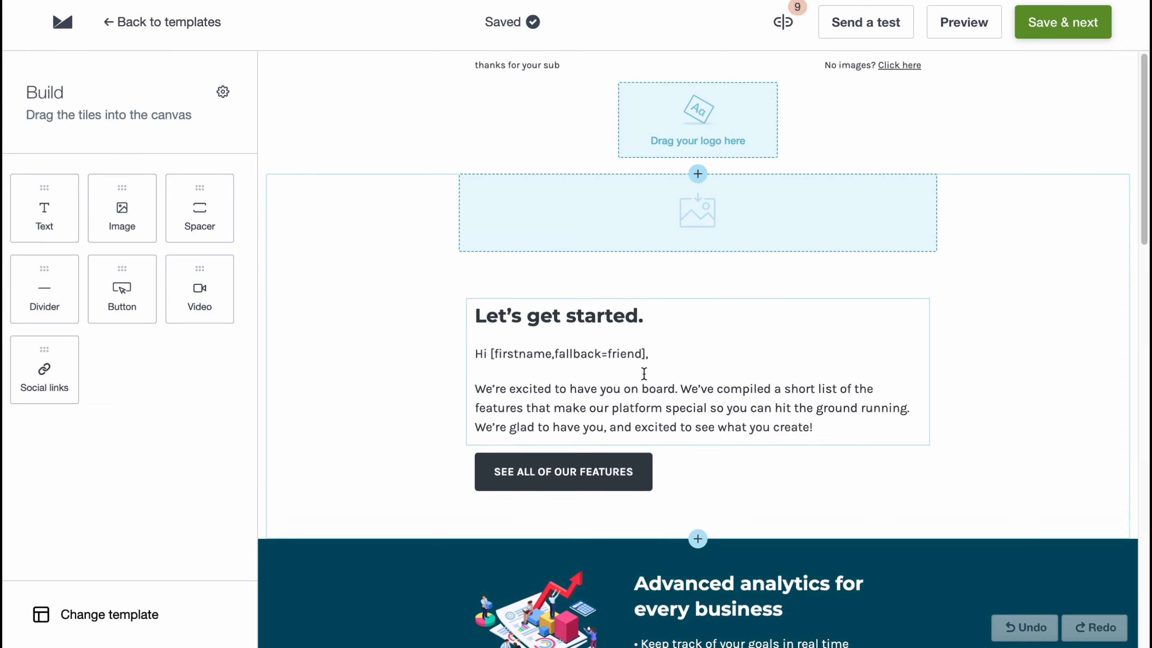
Delete the illustrations beside the "Calendars to keep everybody up to date" and "Privacy as a default" texts.
scroll(616, 359, down, 10)
scroll(538, 468, down, 1)
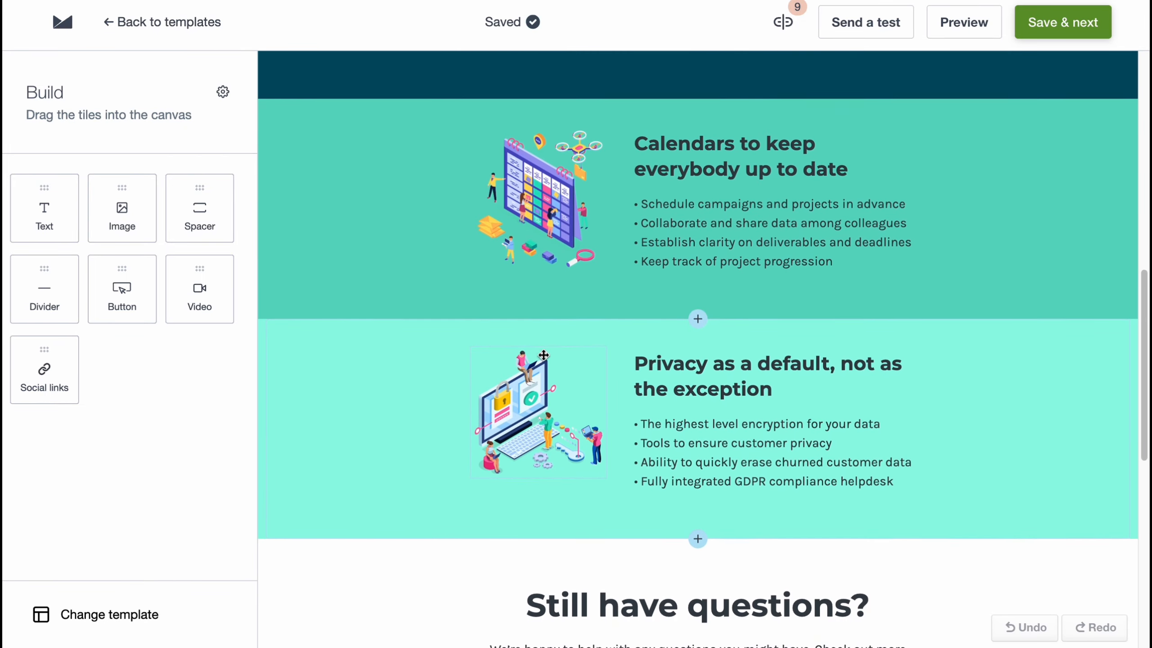
click(539, 209)
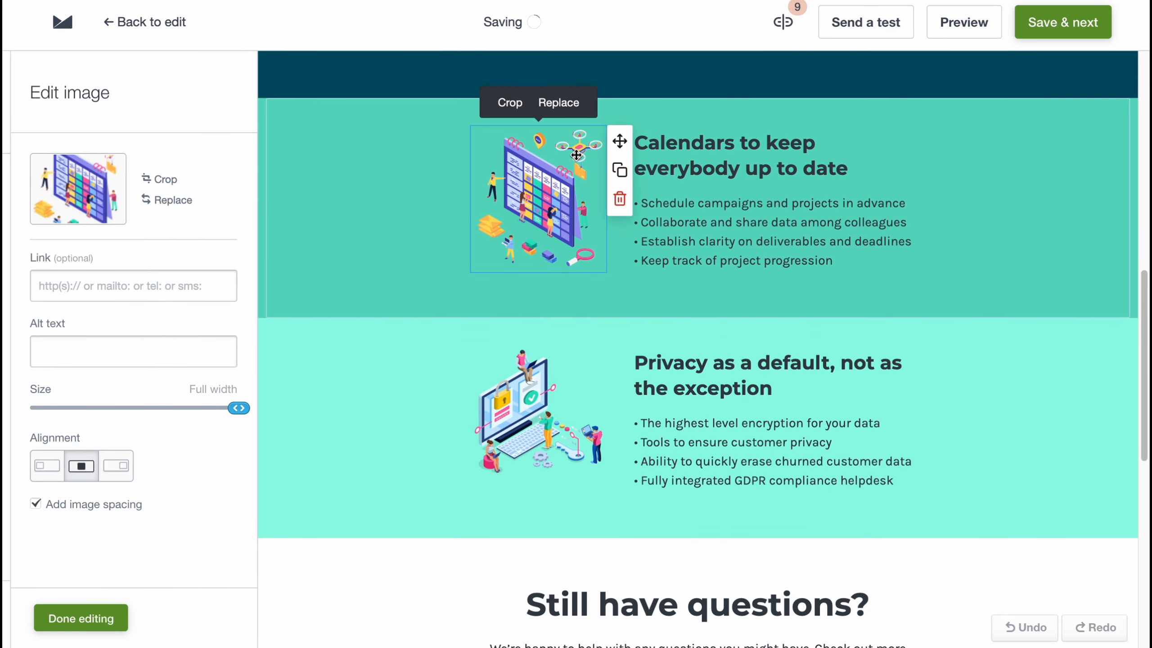
click(621, 200)
click(610, 136)
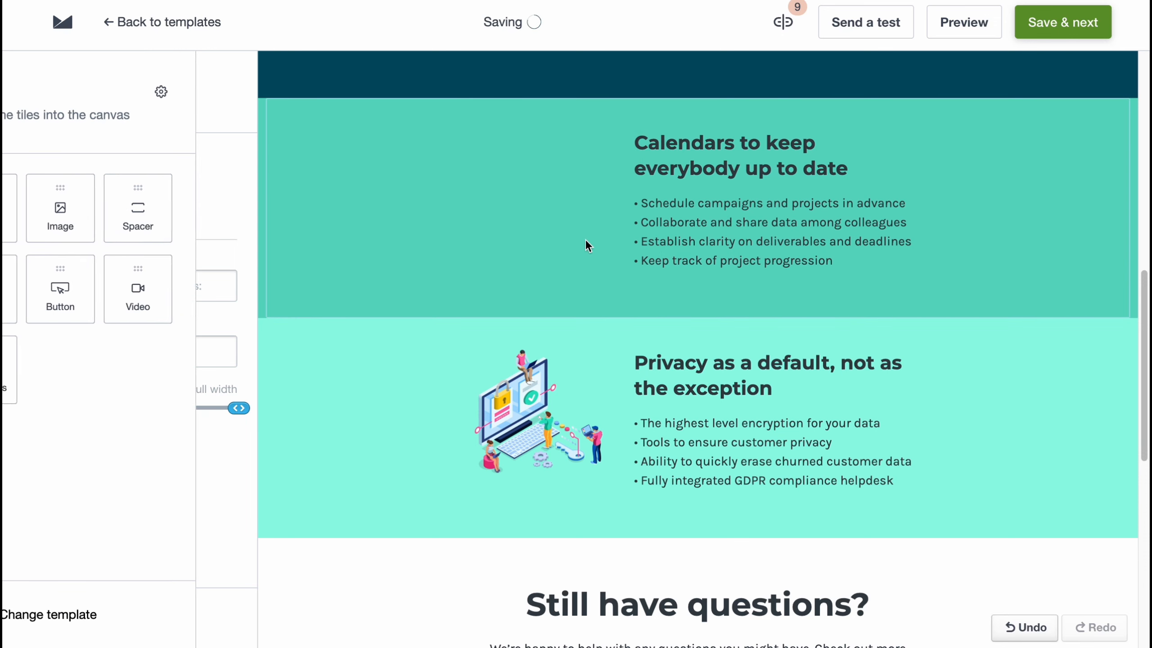
click(620, 419)
click(609, 359)
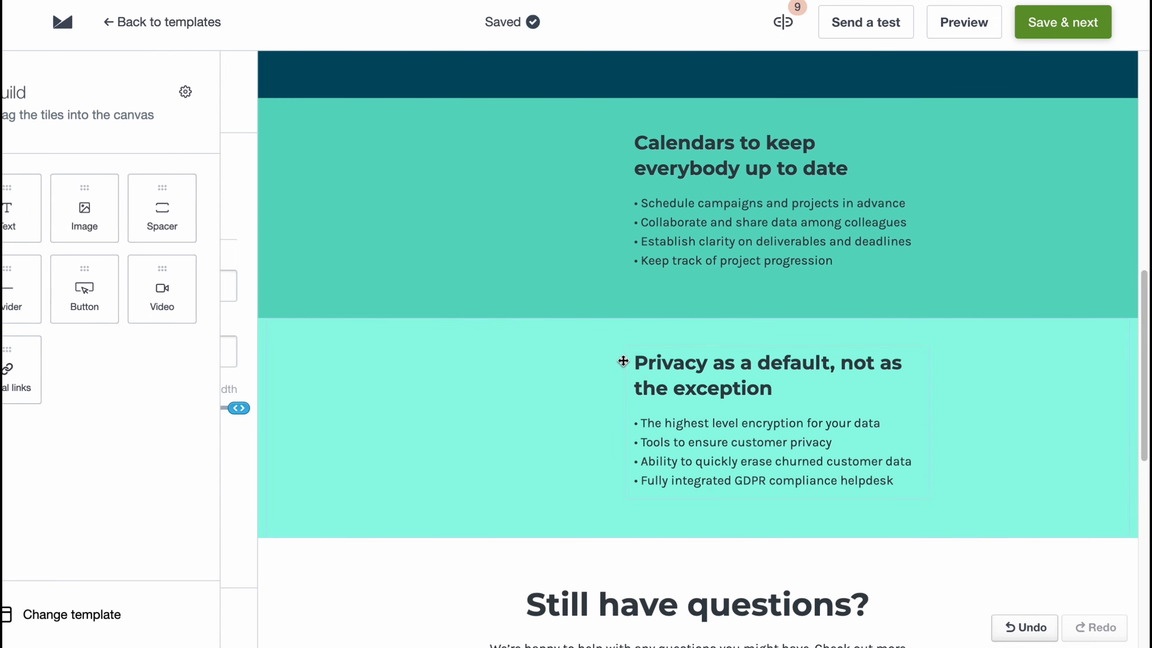
Try to move the Calendars text block into the column emptied of its illustration.
click(715, 192)
click(979, 267)
click(741, 219)
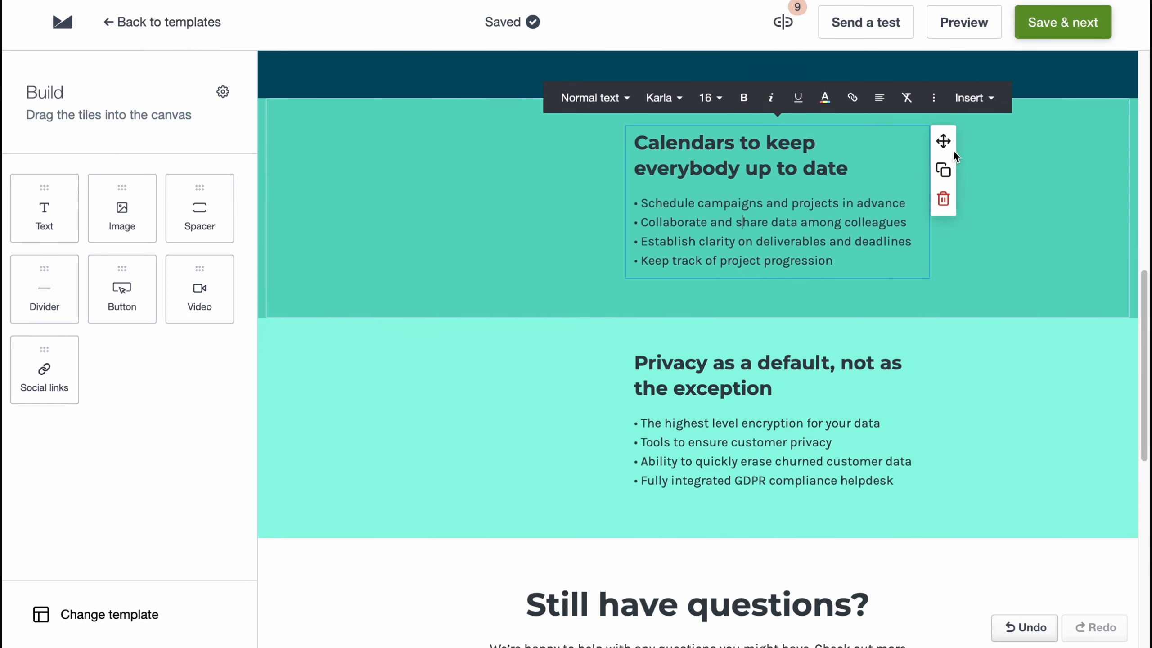
drag(944, 142, 539, 141)
click(407, 139)
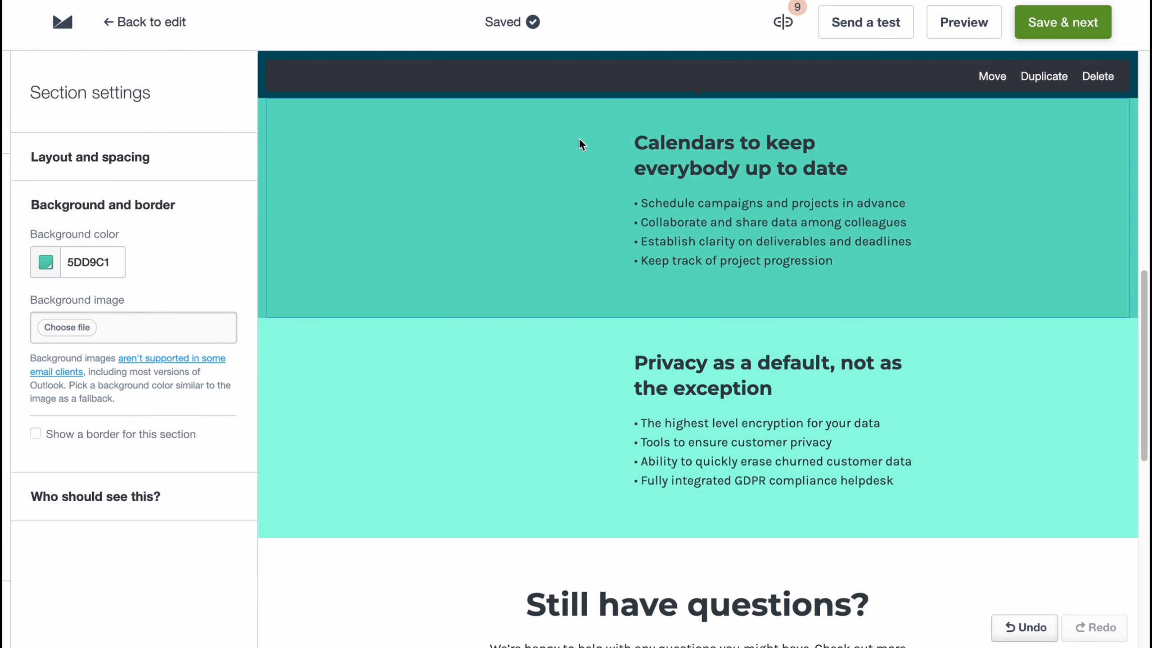
Delete the 40px spacer from the Calendars section's column that held the illustration.
click(594, 96)
click(538, 119)
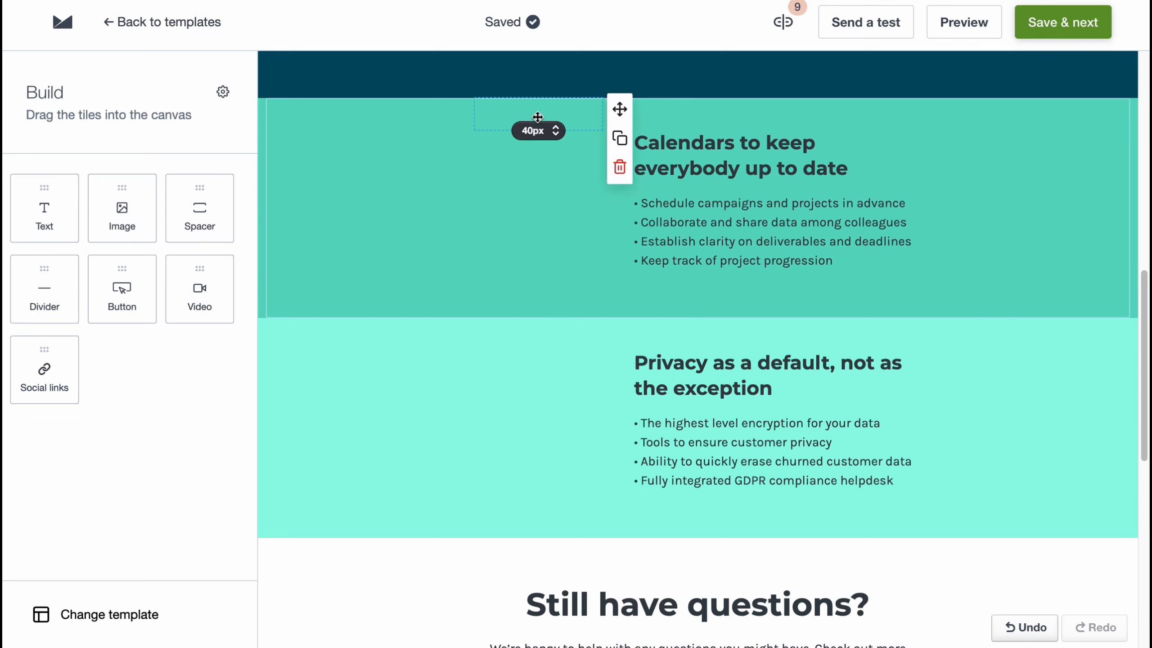
click(619, 168)
click(614, 105)
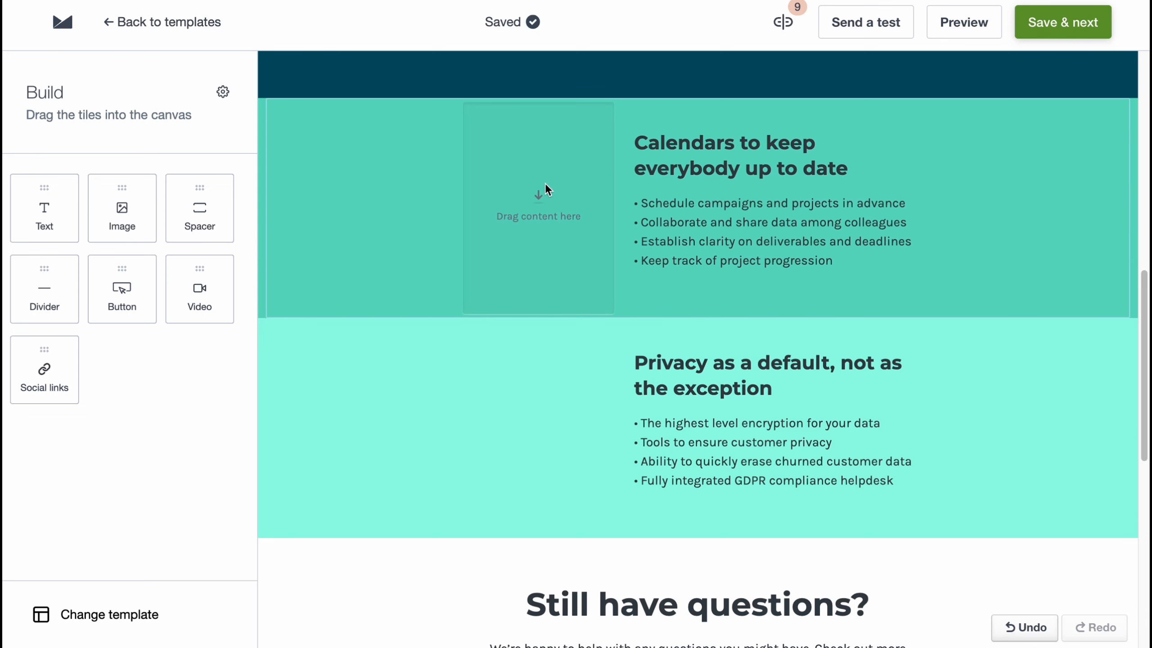
Examine the settings of the Calendars section and the general email settings.
click(539, 216)
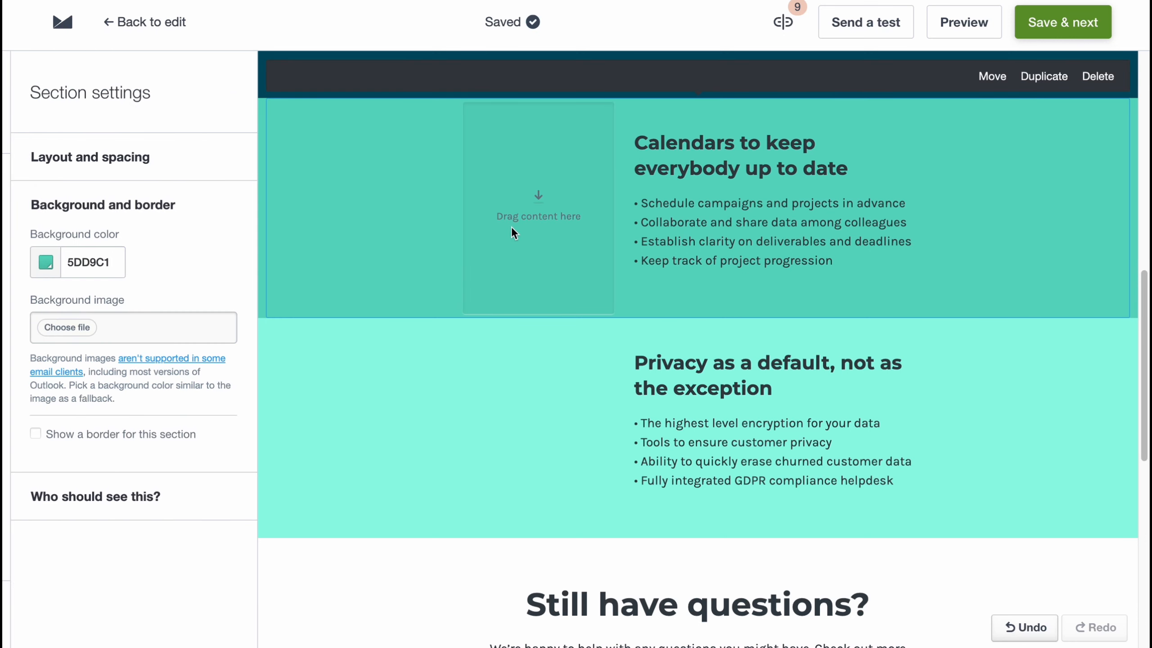
scroll(513, 228, up, 1)
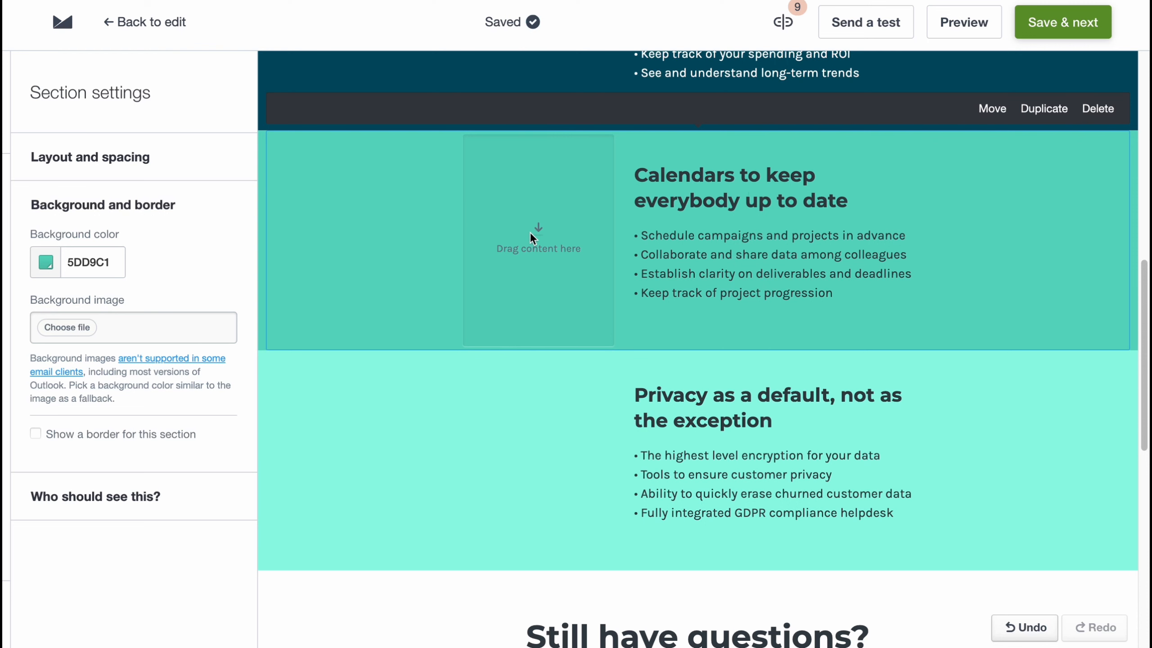
click(758, 196)
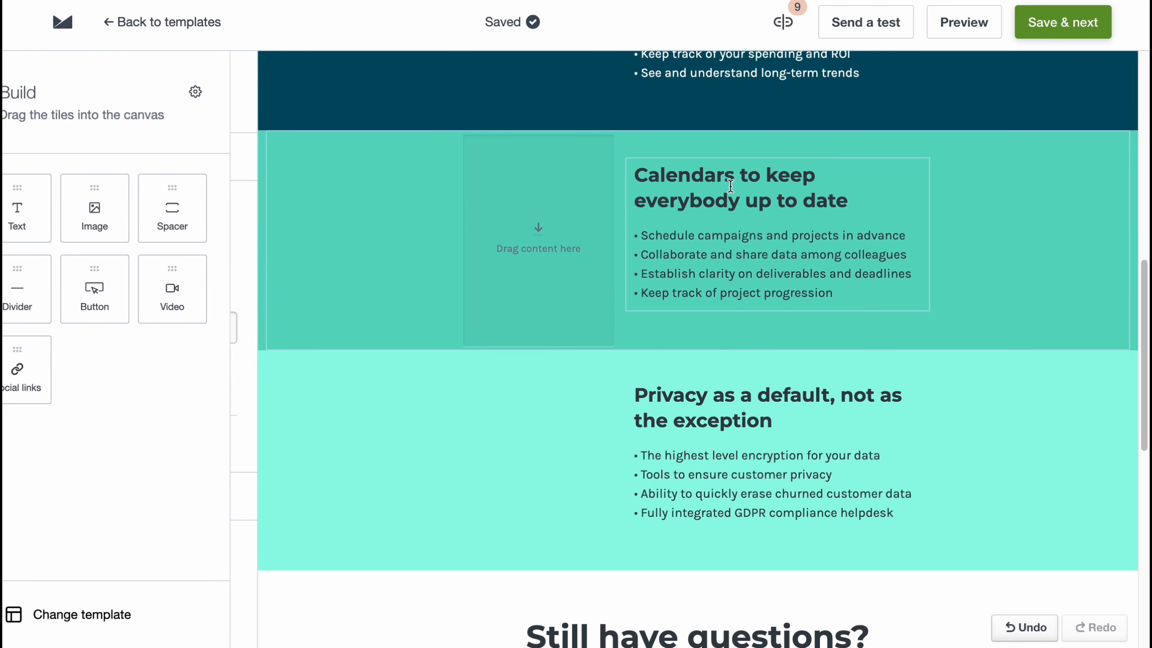
click(536, 247)
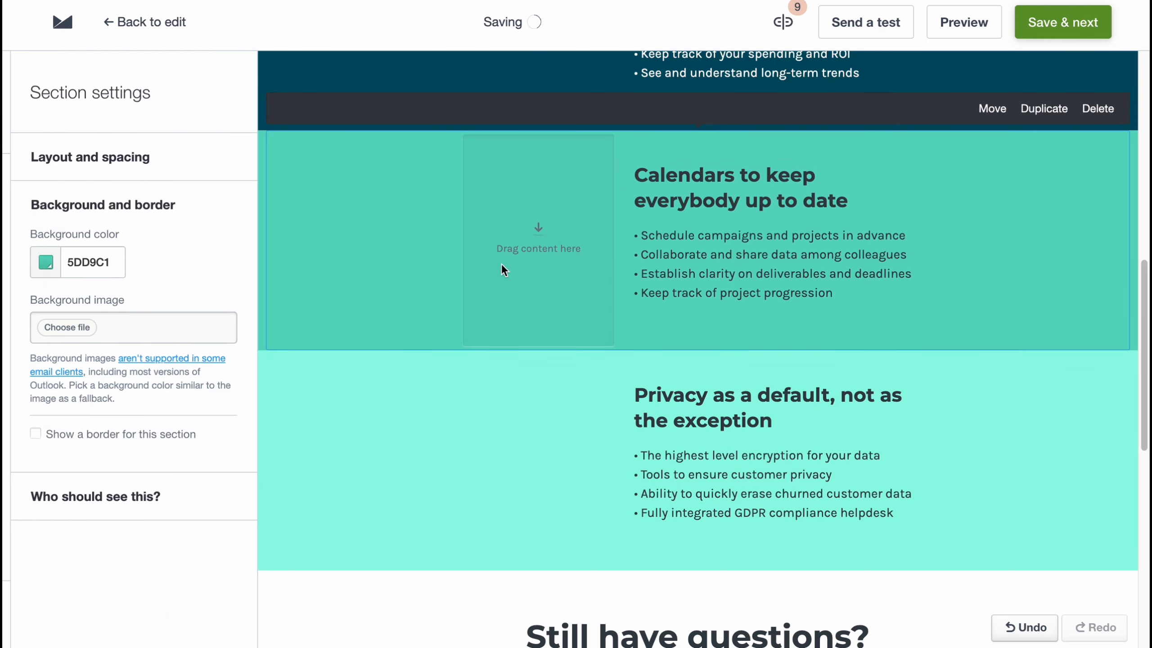
click(536, 239)
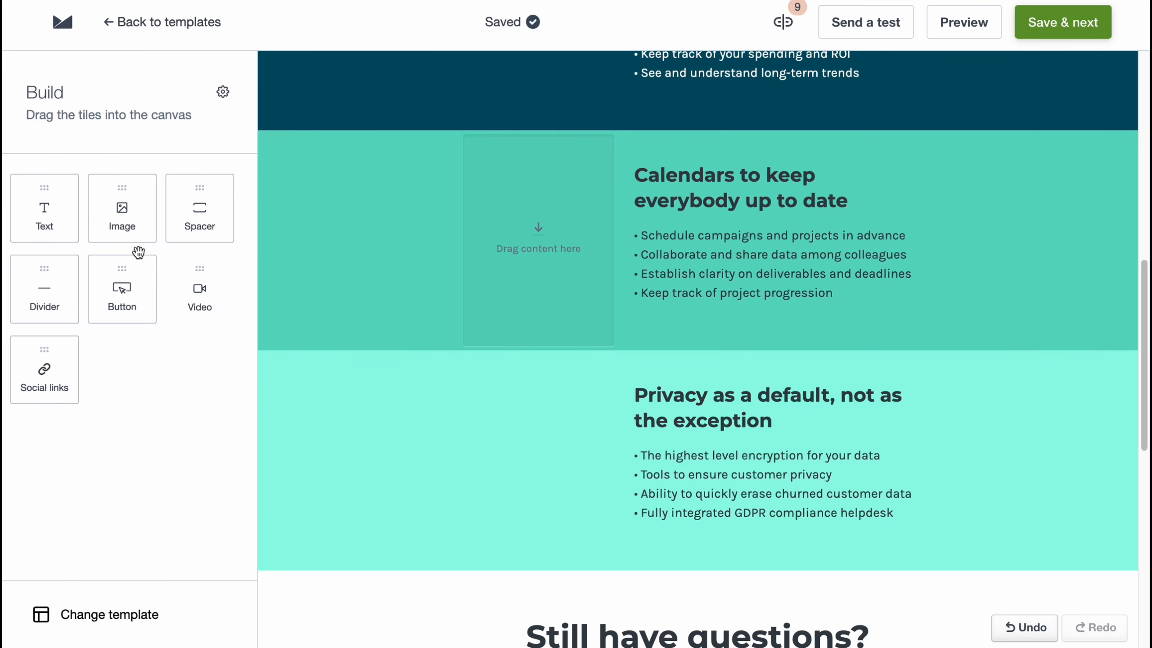
drag(101, 268, 56, 283)
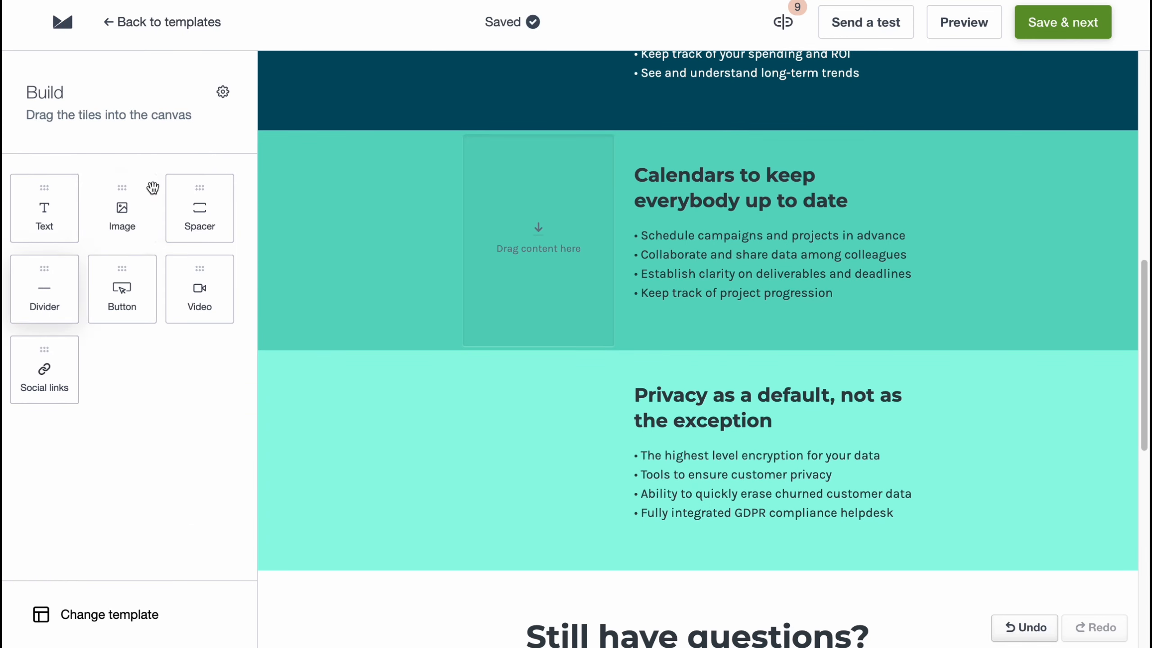
click(221, 93)
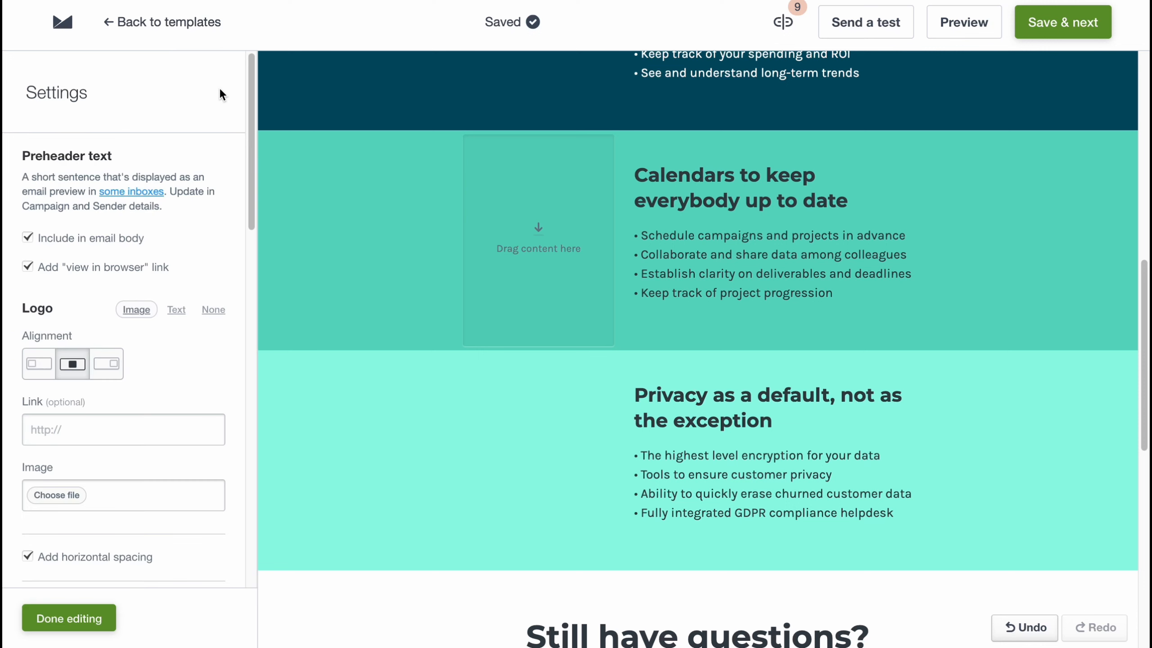
click(619, 213)
click(539, 228)
click(980, 206)
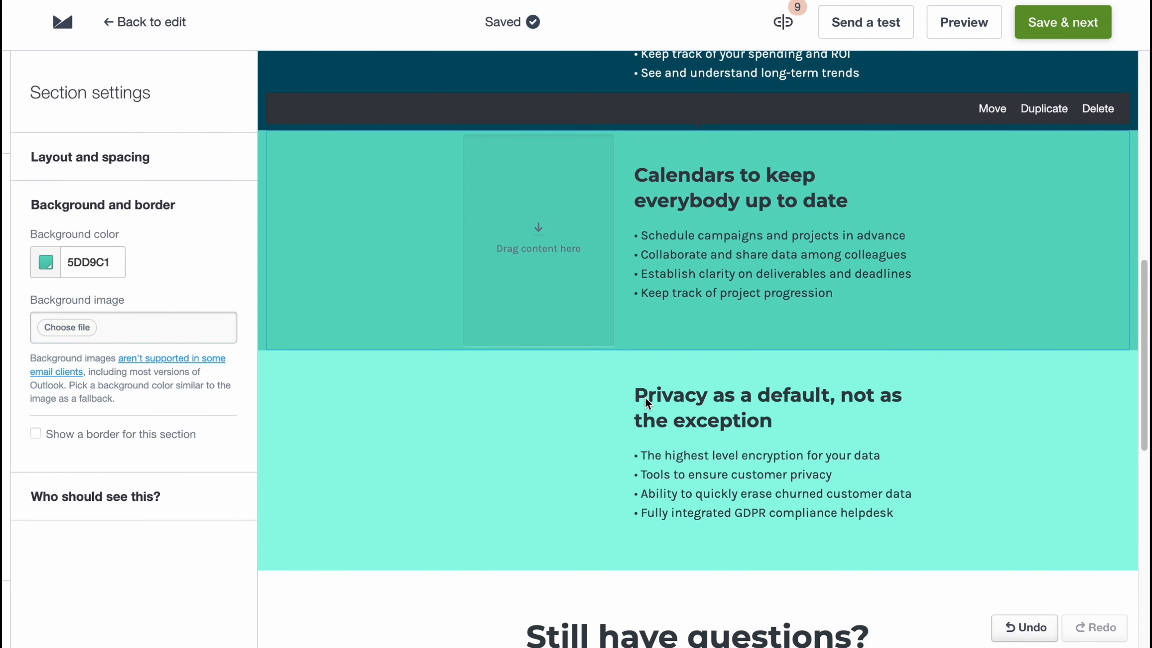
Save the email design and review the subject, sender and recipient details in the c1 campaign summary.
click(782, 259)
scroll(604, 456, down, 8)
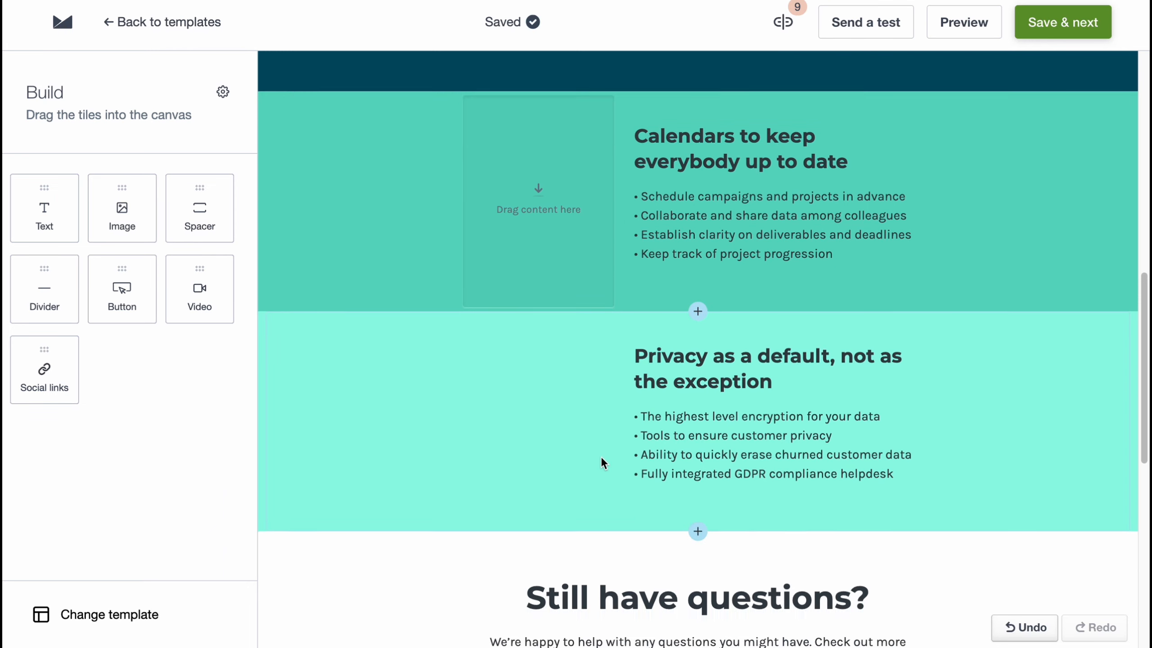
scroll(669, 348, up, 20)
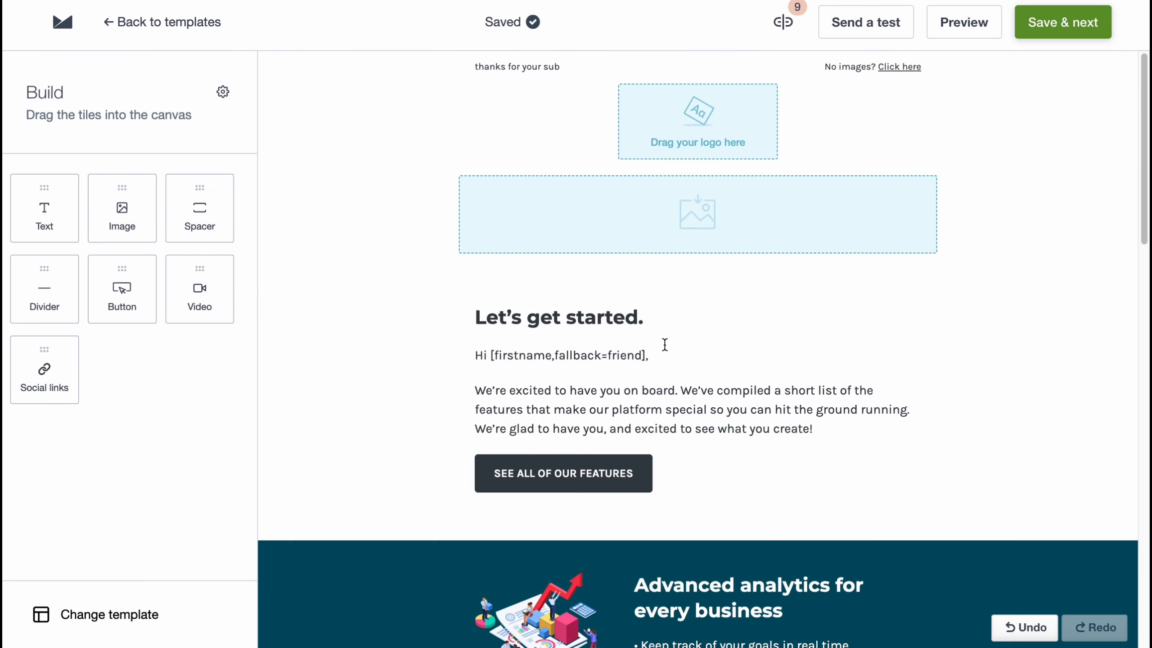
click(1048, 22)
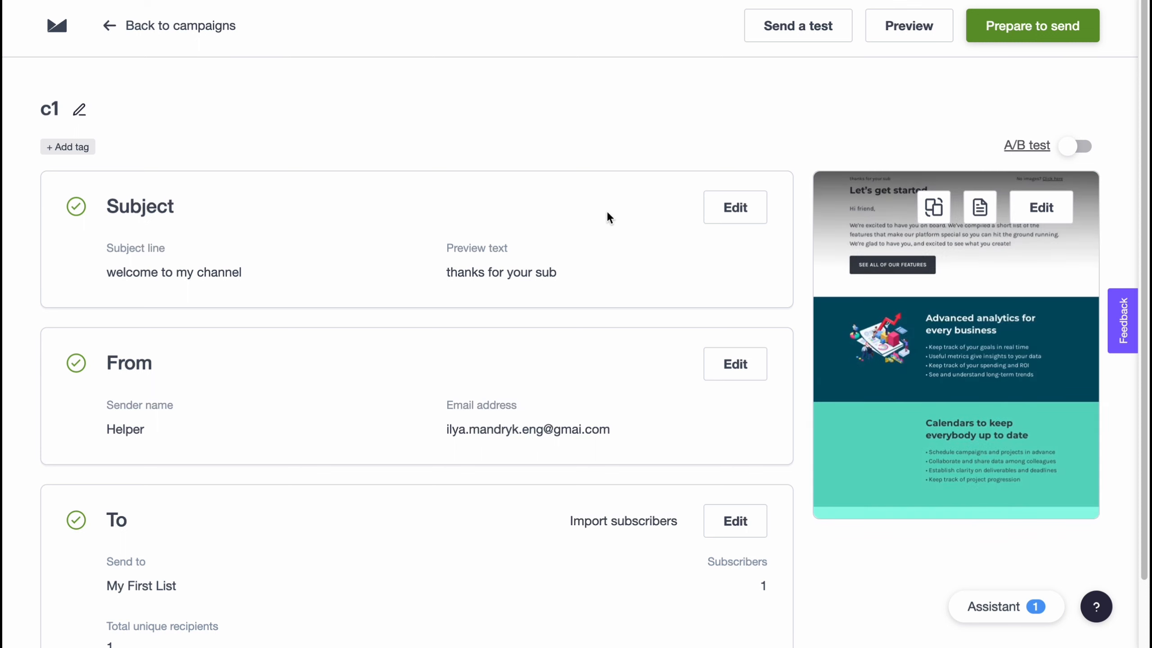
scroll(953, 404, down, 2)
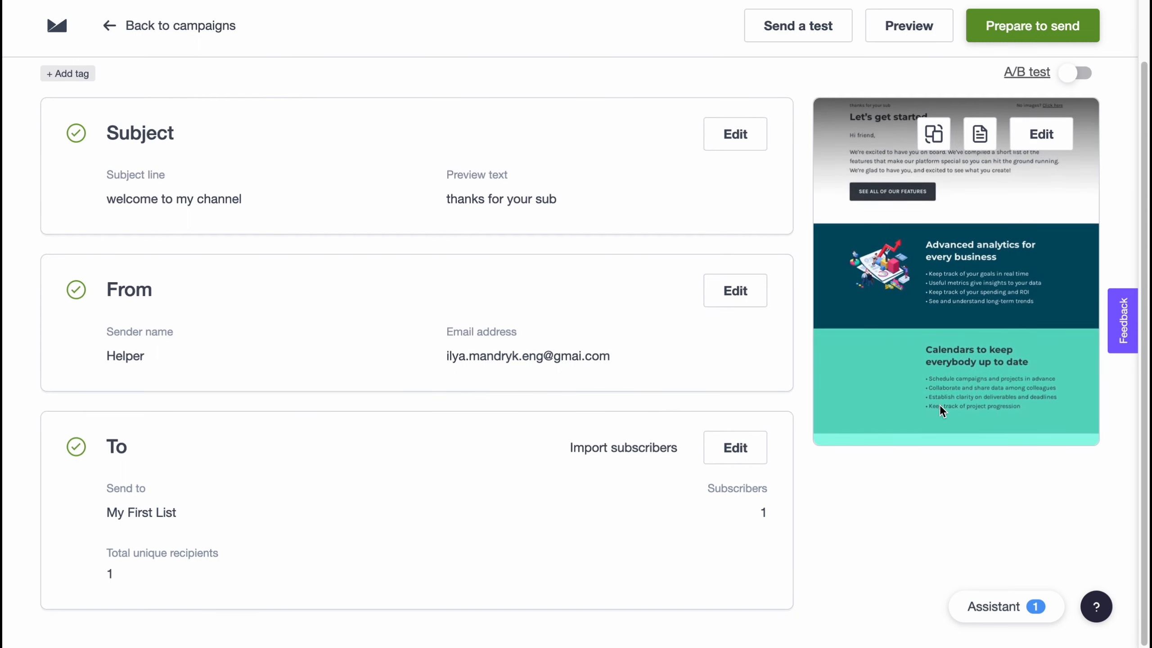
scroll(675, 364, up, 2)
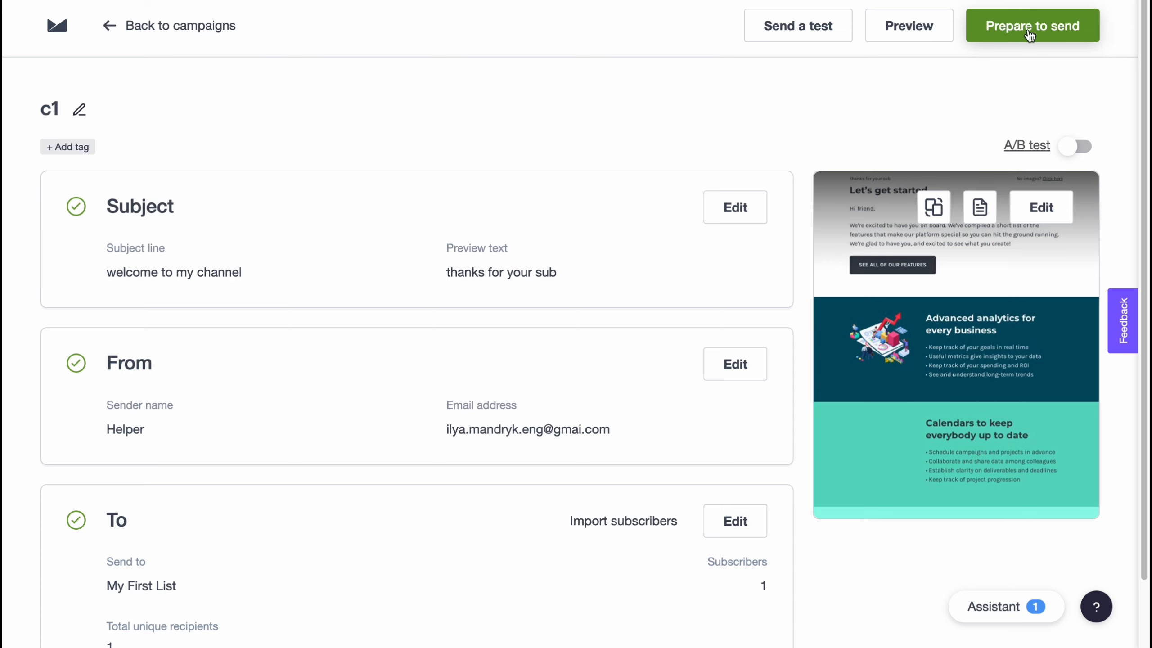
Preview campaign c1 in its desktop and mobile layouts, checking the email through to its footer, and close the preview.
click(909, 31)
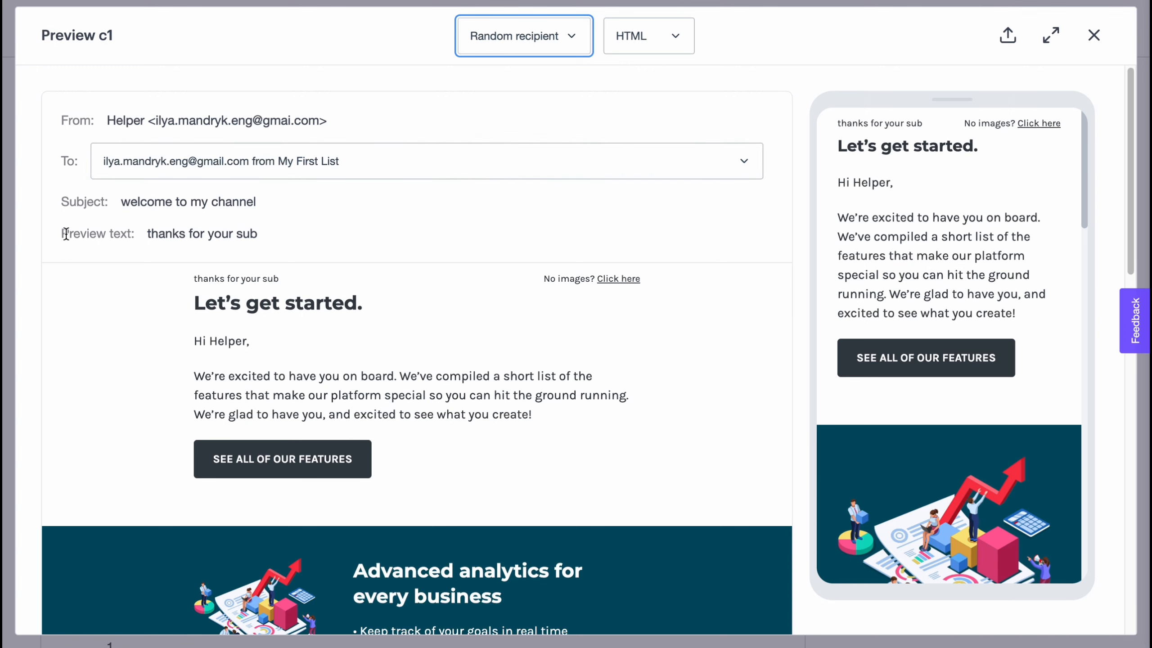
scroll(382, 378, down, 15)
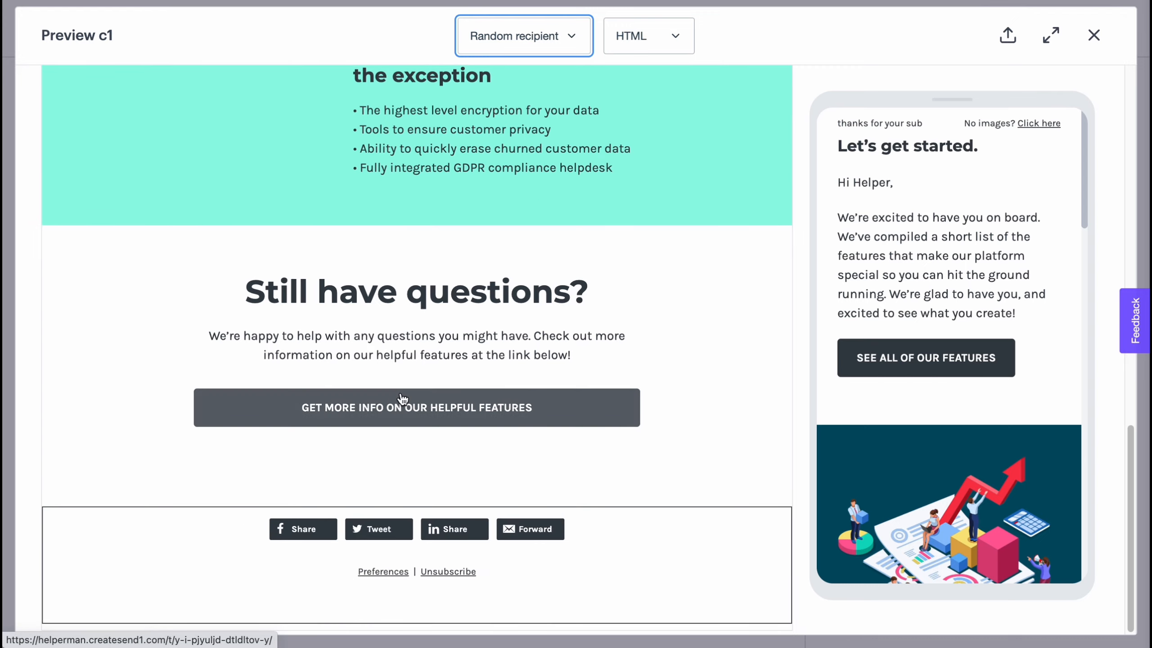
scroll(402, 398, up, 15)
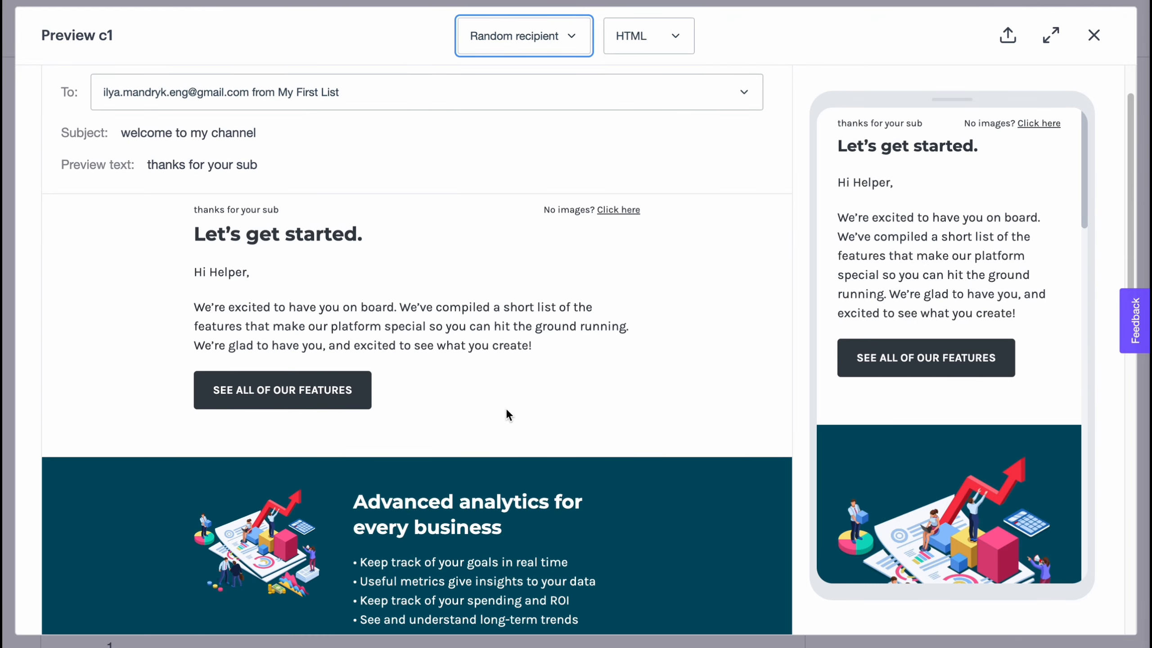
click(1094, 36)
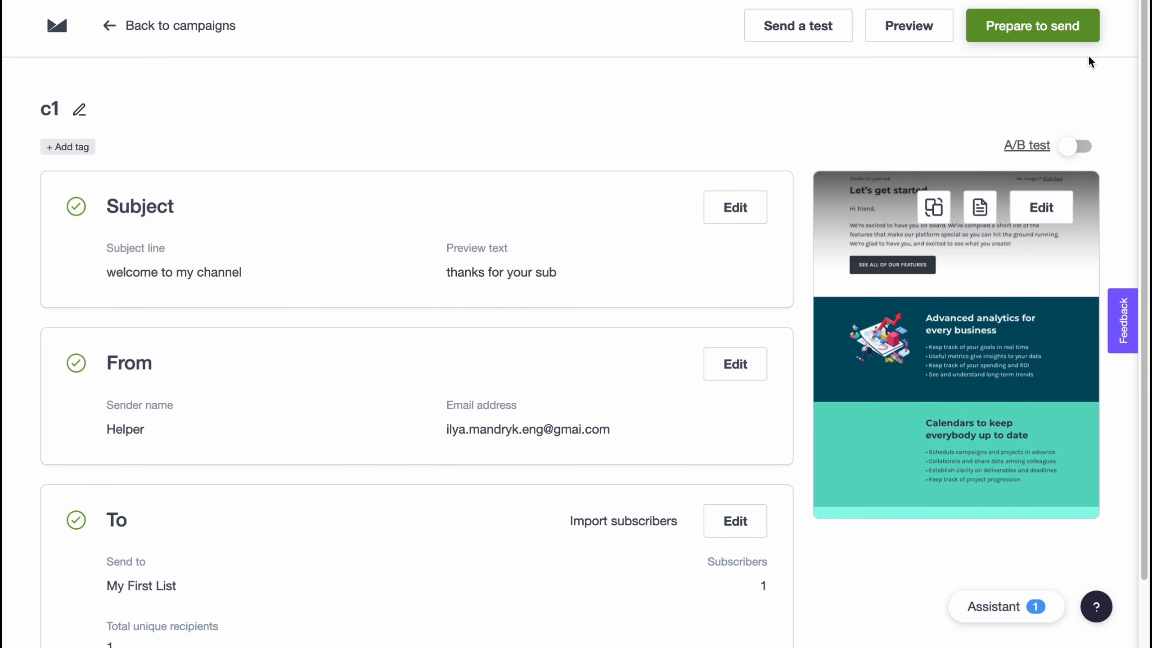
Schedule campaign c1 for Saturday, 6 May 2023 at 1:37 PM in the (GMT+03:00) Minsk time zone and dismiss the payment plans offer.
click(1061, 27)
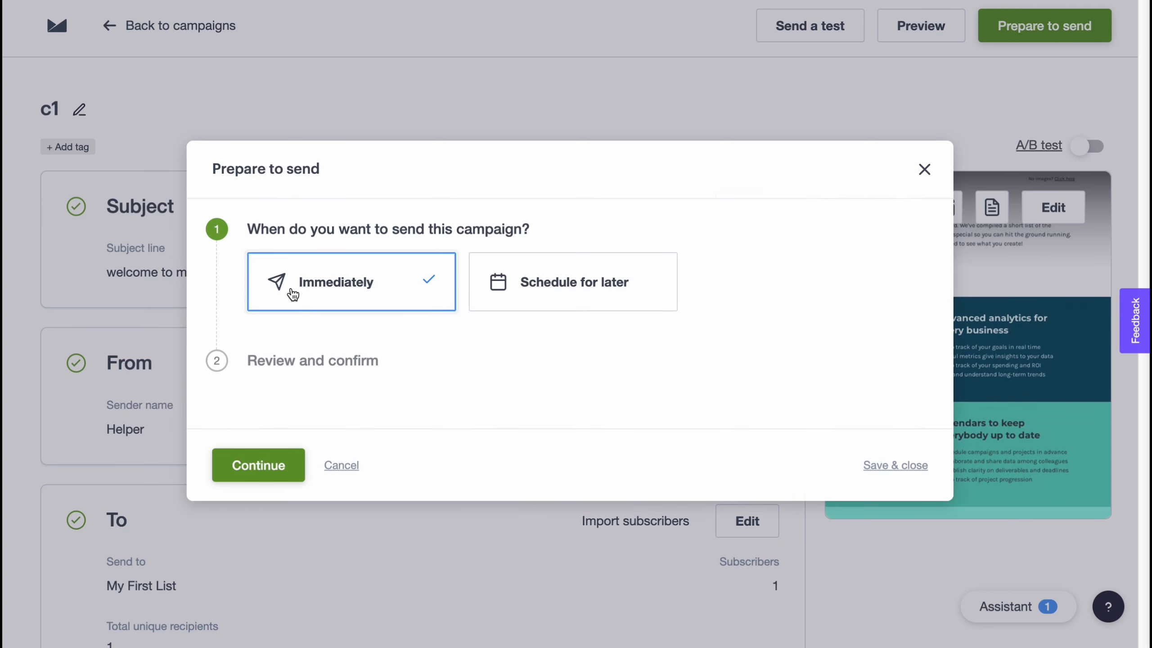
click(530, 286)
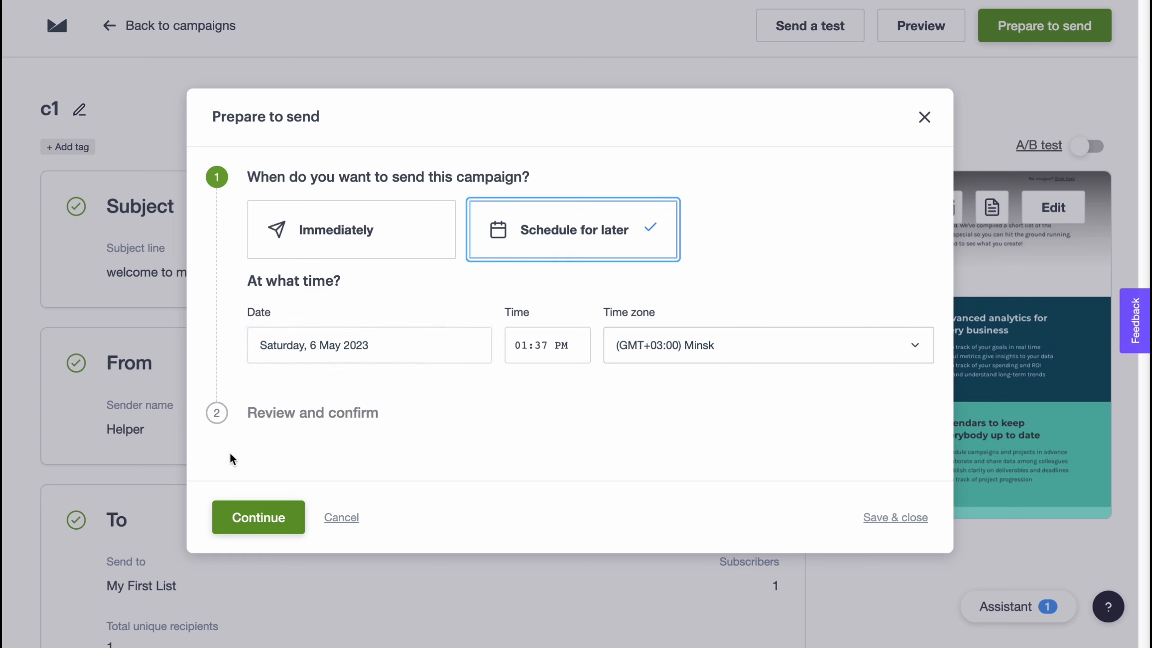
click(290, 405)
click(261, 519)
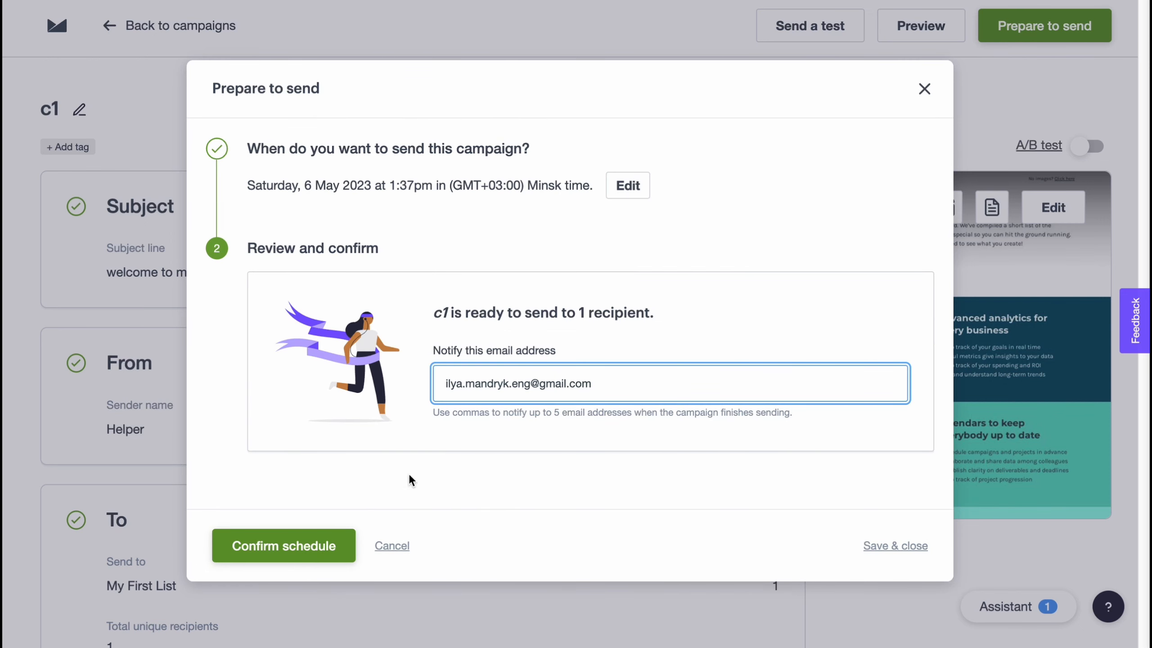
click(306, 547)
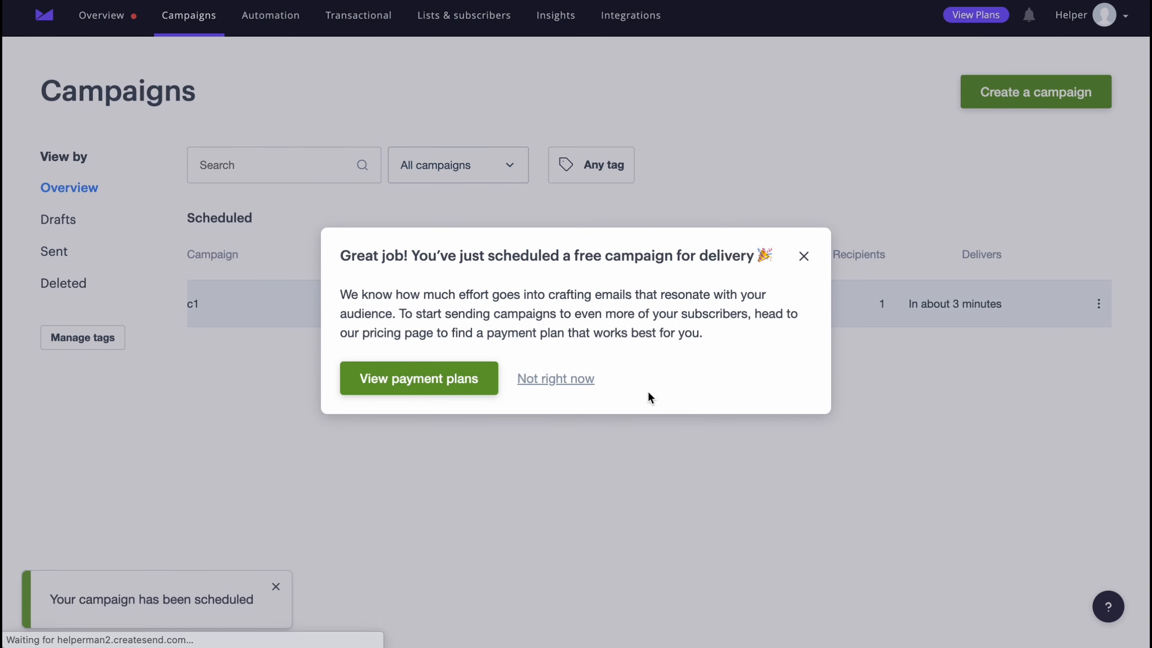
click(805, 257)
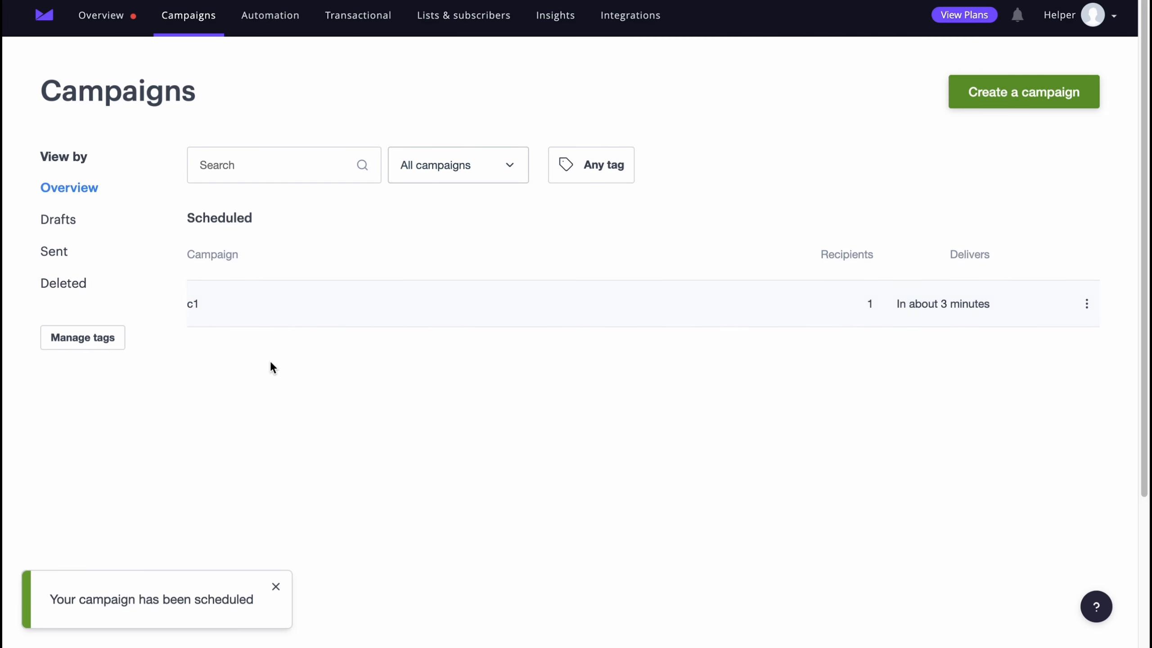
Check which actions are available for the scheduled campaign c1 in the campaigns overview.
click(61, 190)
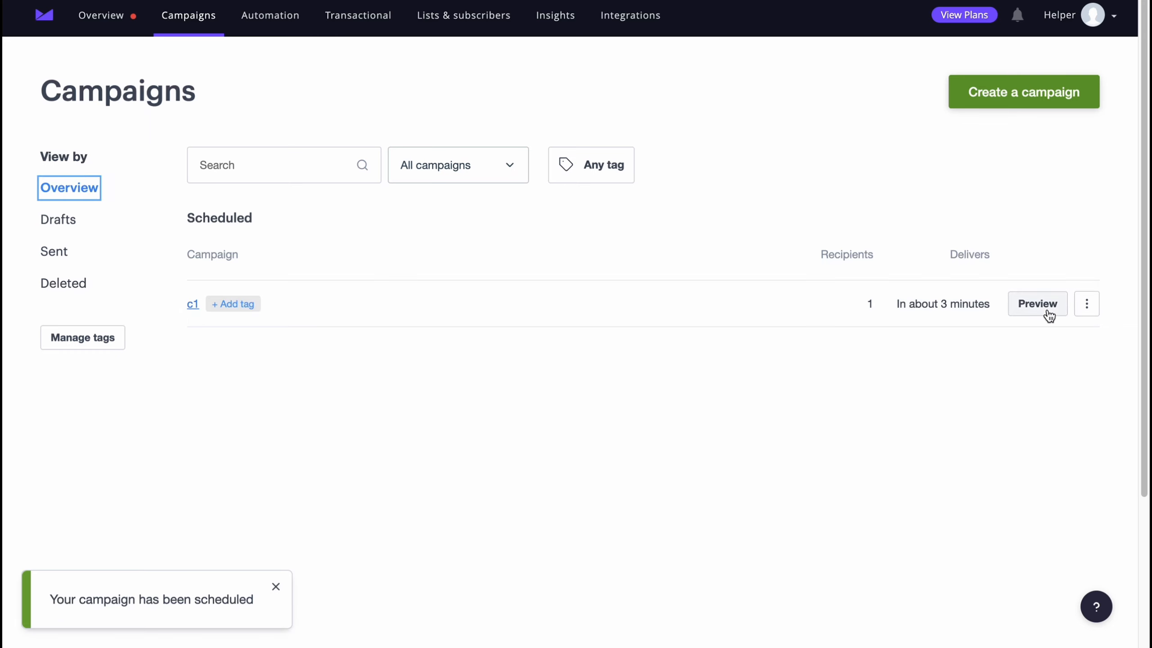
click(1093, 307)
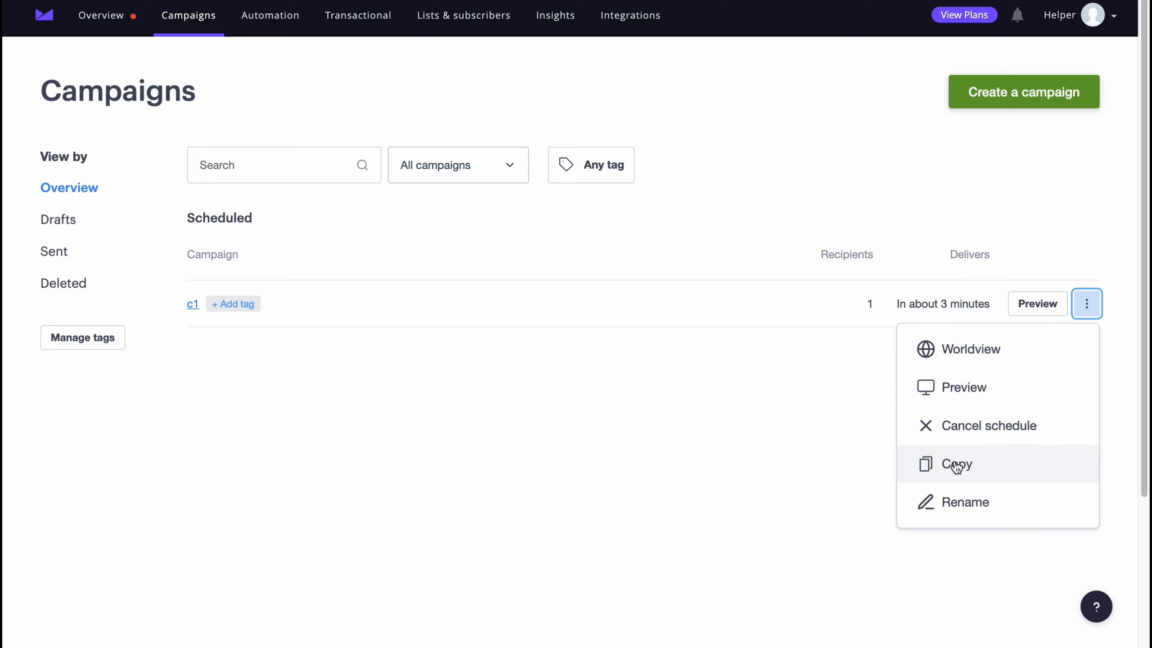
click(672, 473)
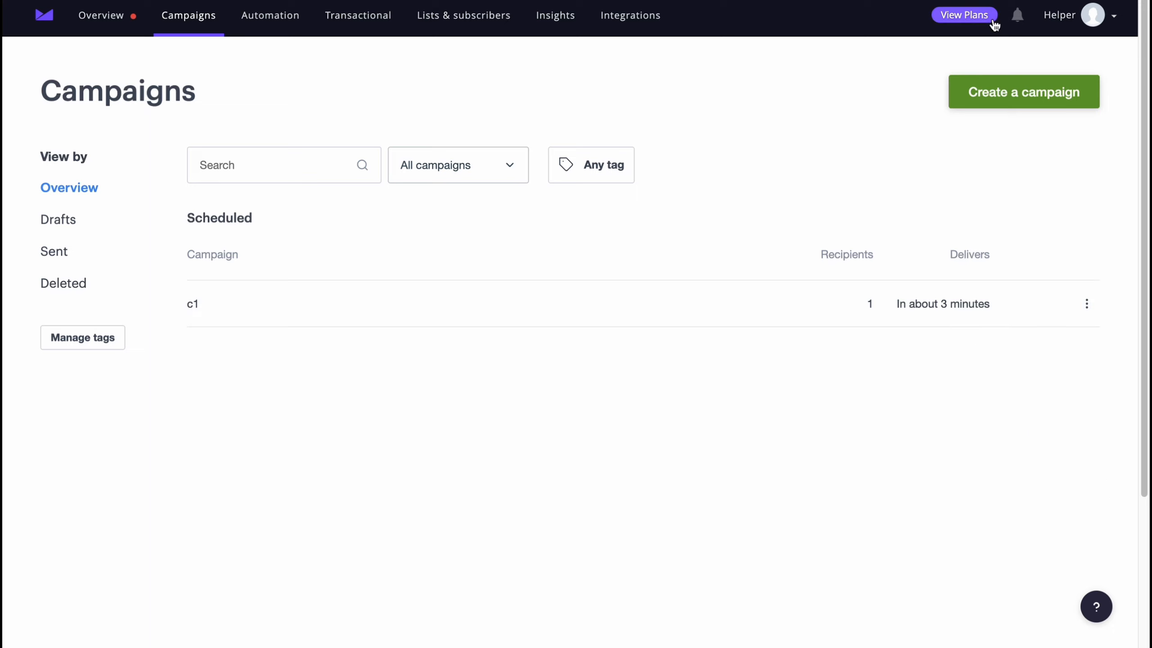
Compare the prices and included features of the Basic, Unlimited and Premier plans.
click(969, 15)
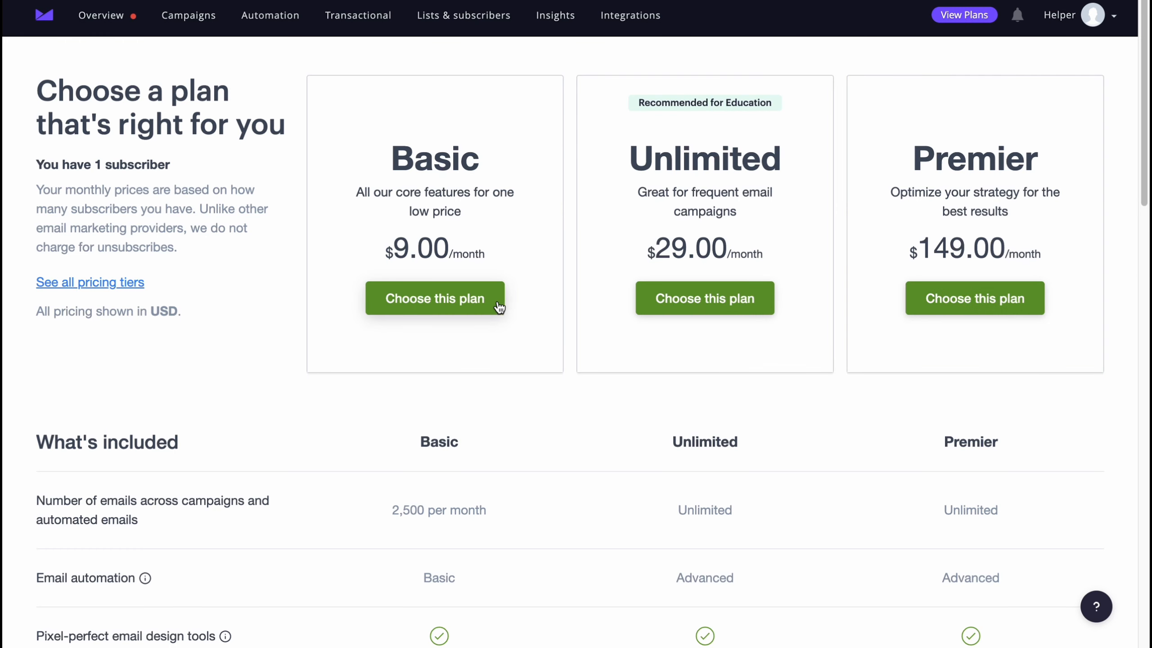
click(499, 308)
scroll(679, 323, down, 4)
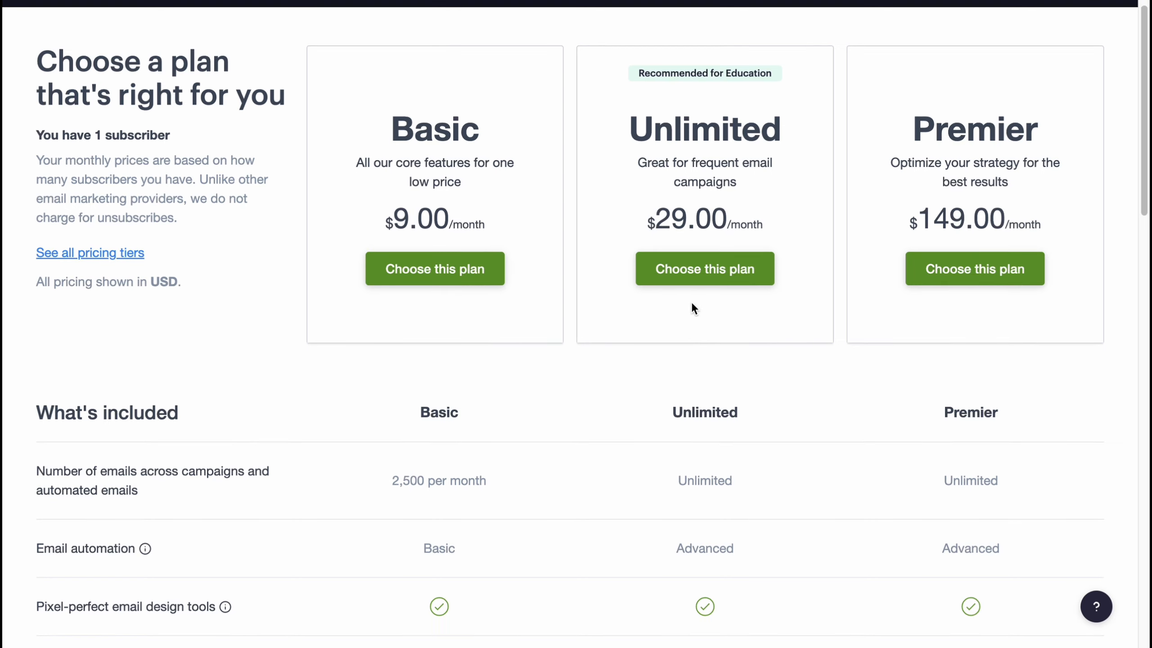
scroll(78, 296, down, 15)
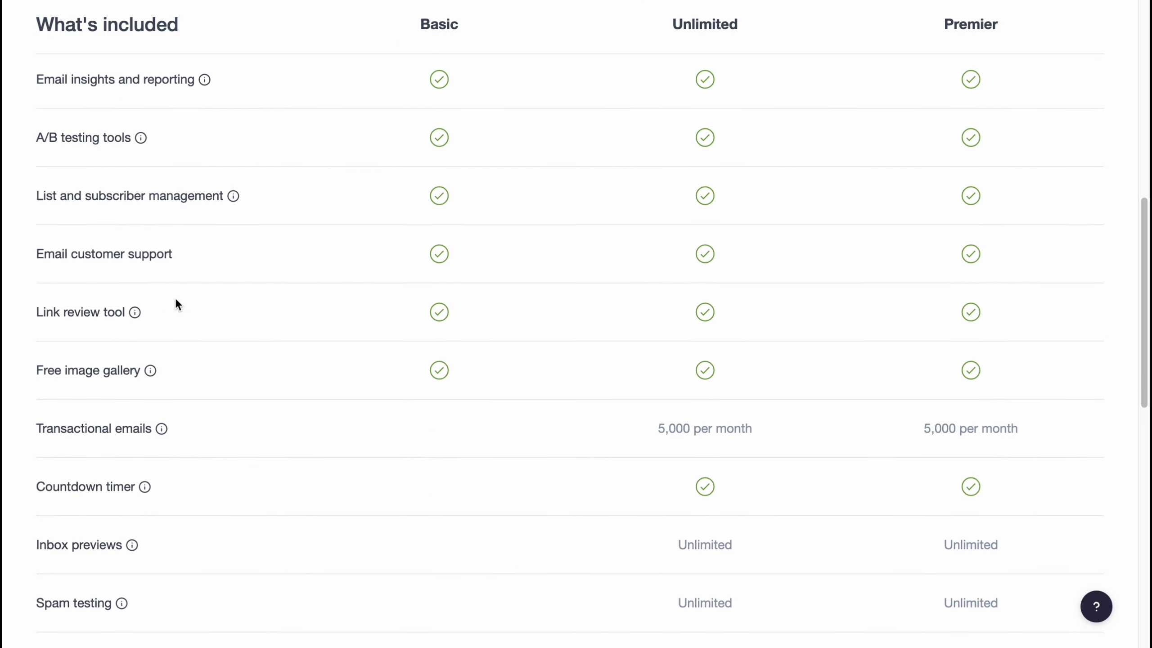
scroll(252, 296, down, 7)
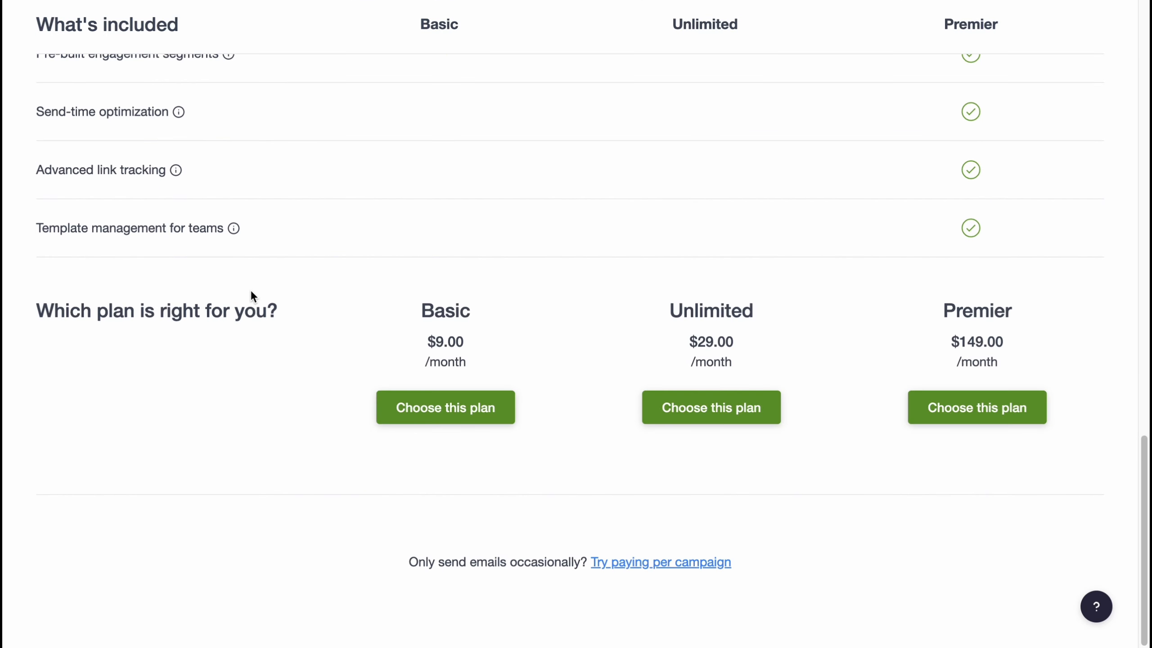
scroll(253, 295, up, 20)
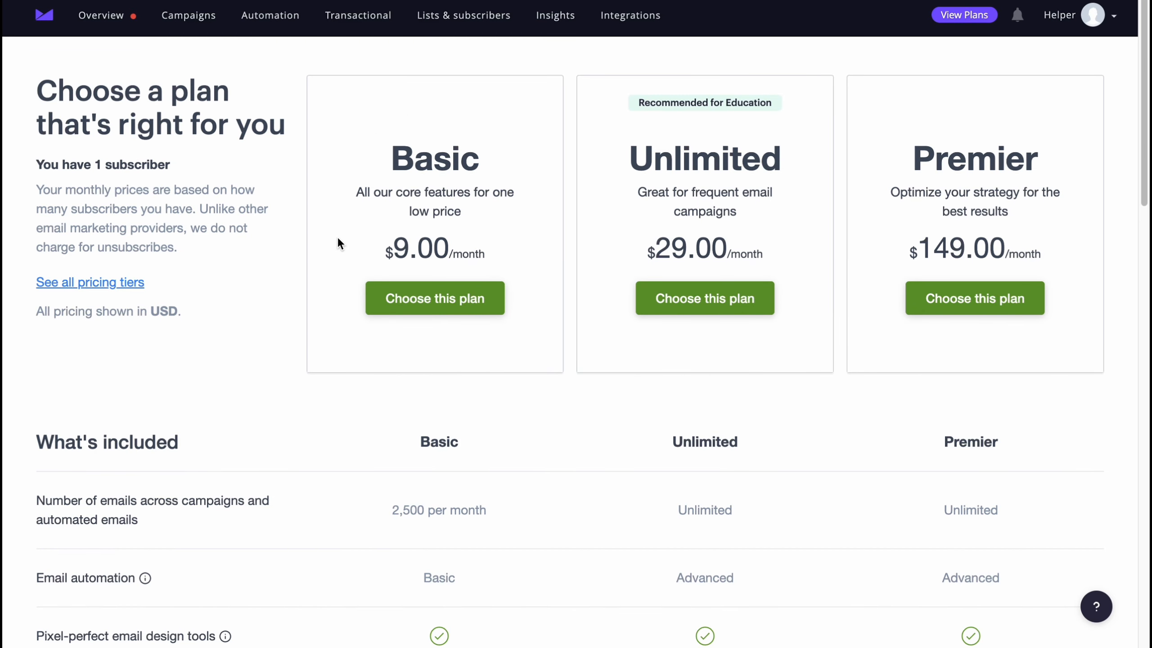
scroll(353, 289, down, 2)
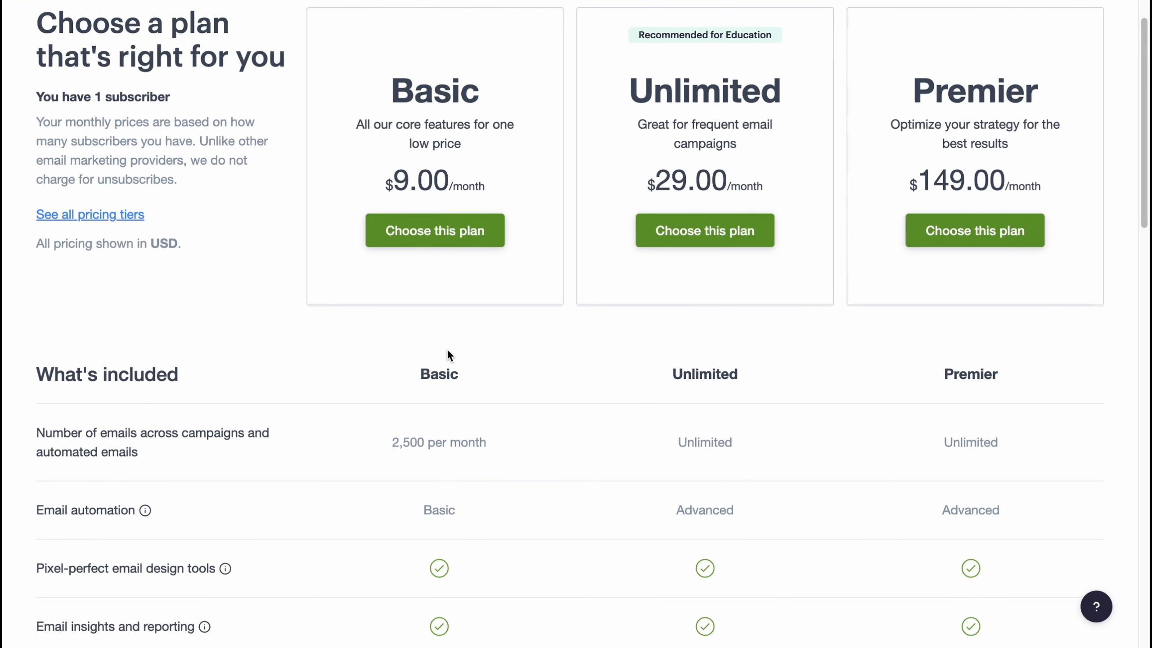
scroll(496, 354, down, 4)
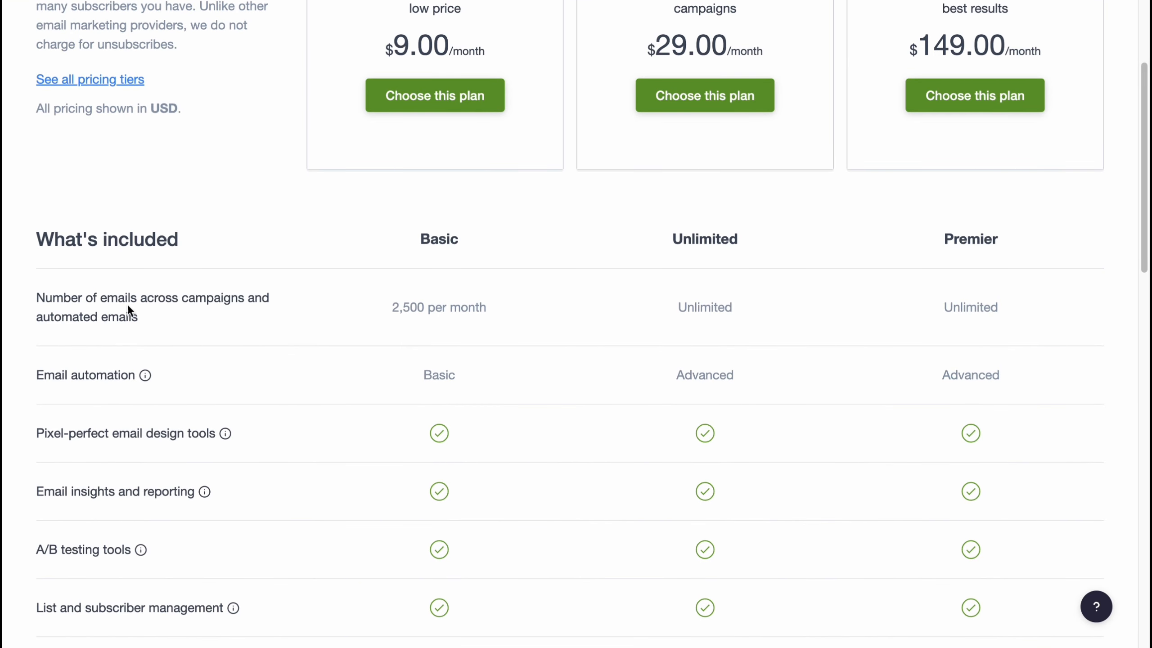
scroll(128, 305, up, 6)
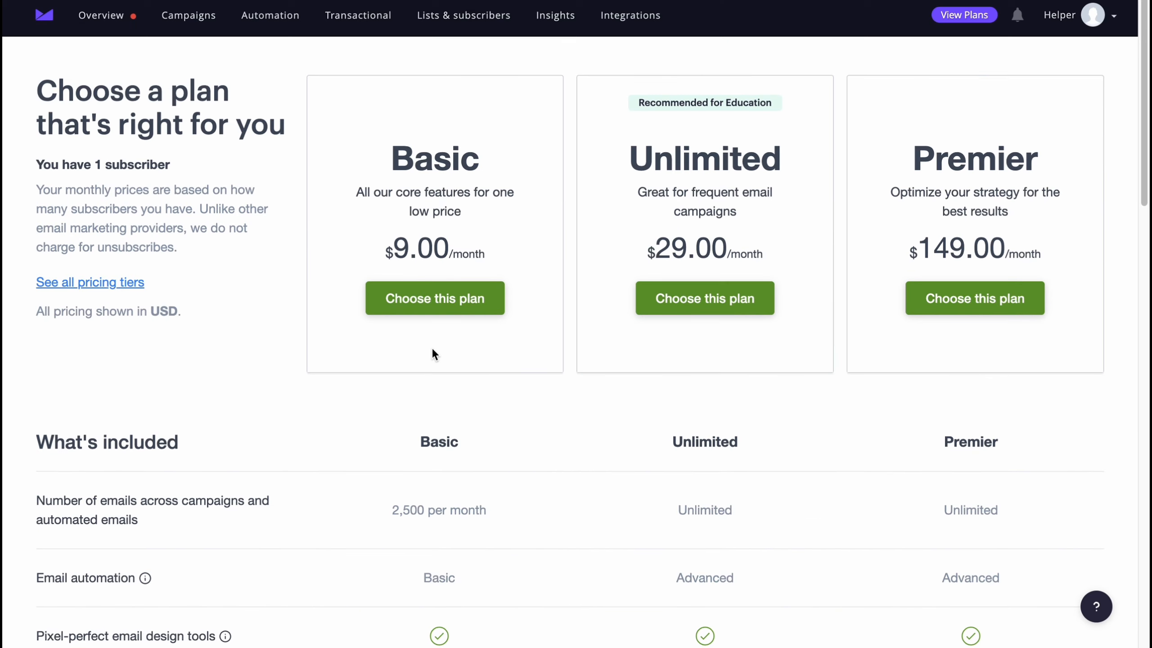
Return to the account's home overview and look through its getting-started tasks.
click(44, 20)
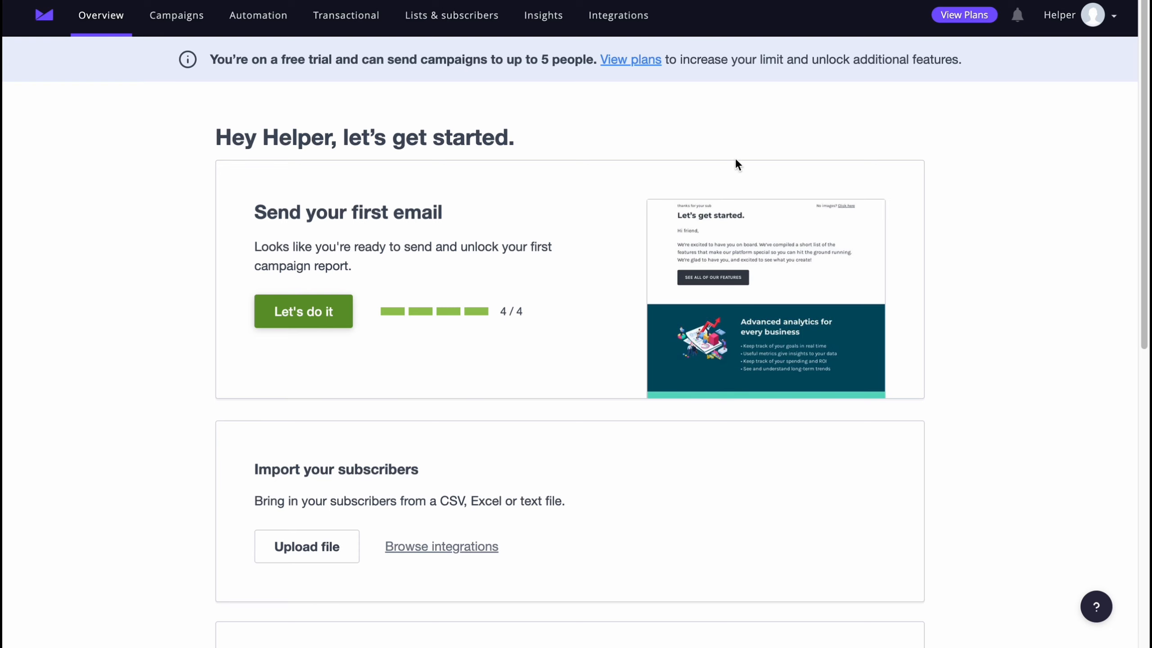
scroll(997, 176, down, 10)
scroll(888, 202, down, 1)
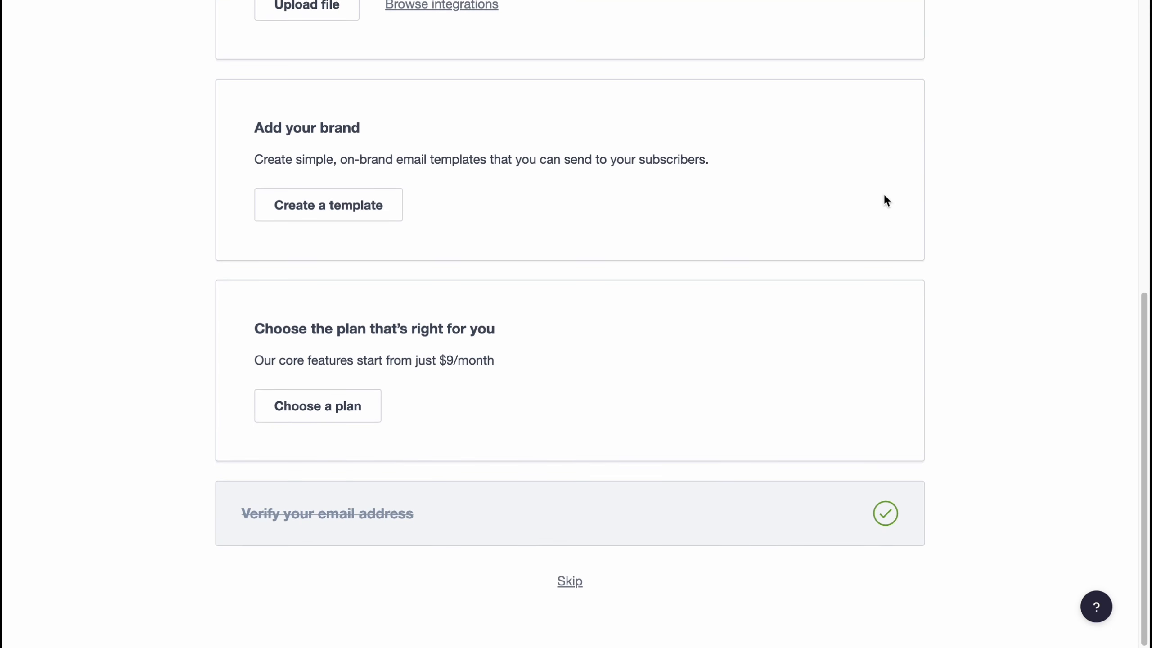
scroll(887, 200, up, 10)
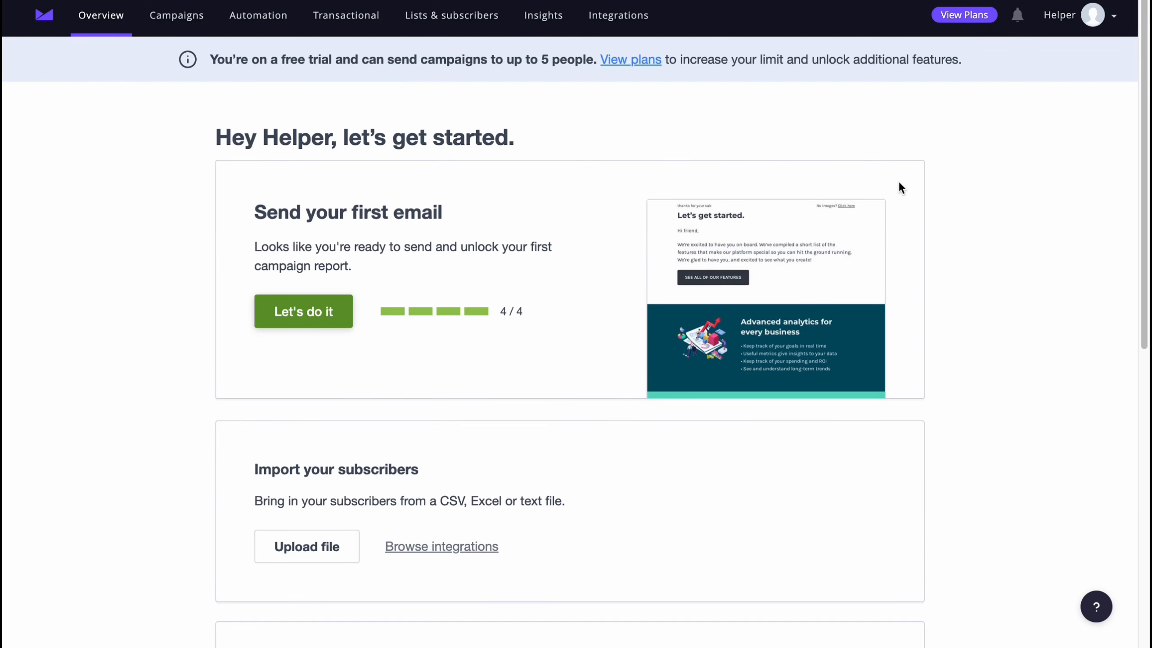